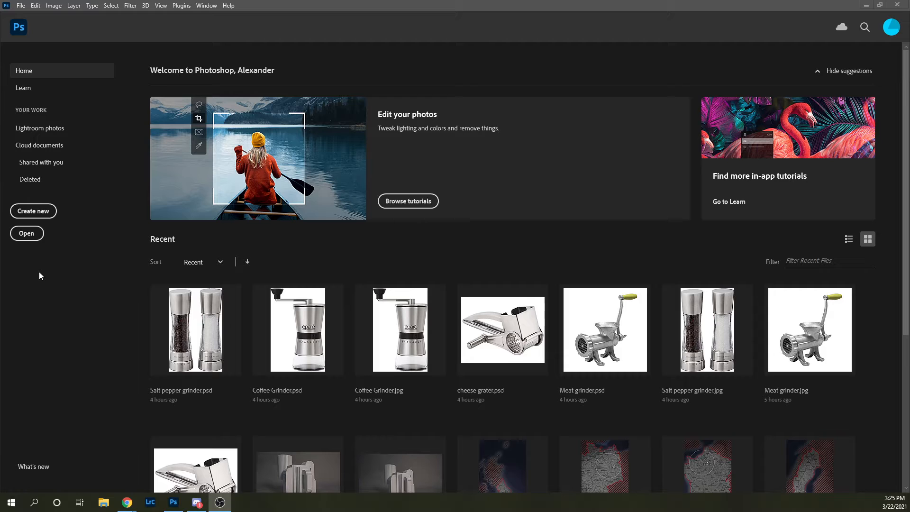
Open the photo IMG_9617 from the 2777 PDES Spring folder.
{"action": "left_click", "coordinate": [32, 235]}
{"action": "left_click", "coordinate": [40, 237]}
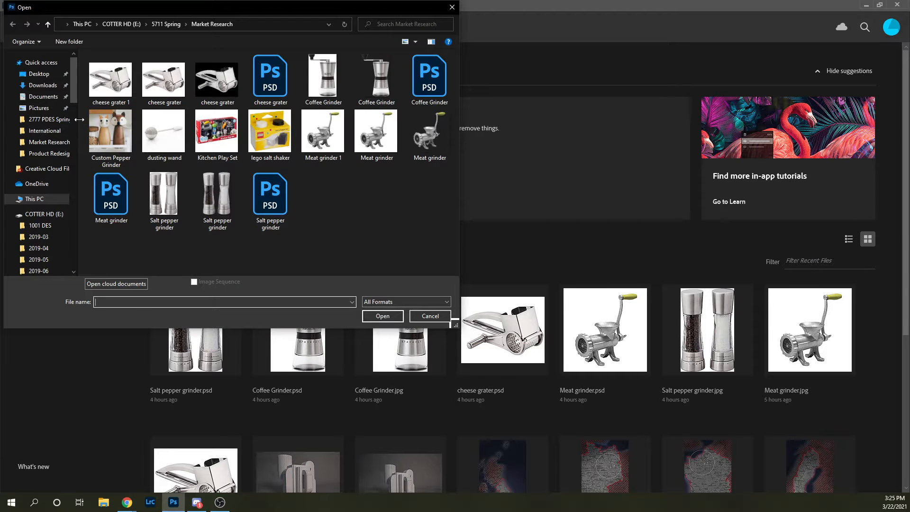
{"action": "left_click", "coordinate": [49, 119]}
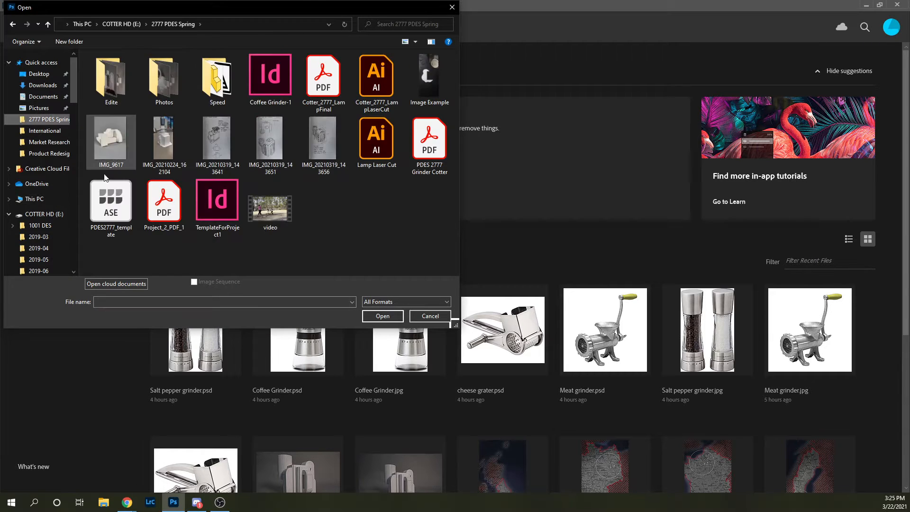
{"action": "left_click", "coordinate": [118, 153]}
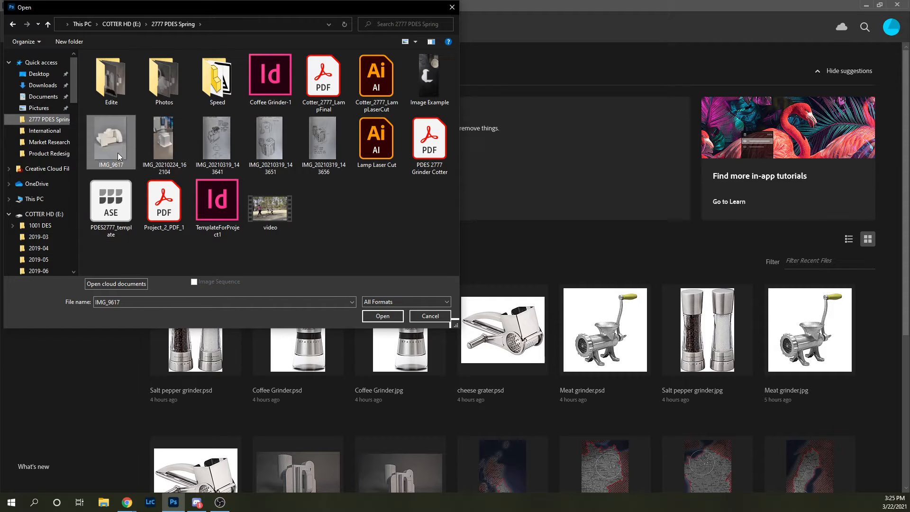
{"action": "left_click", "coordinate": [387, 317]}
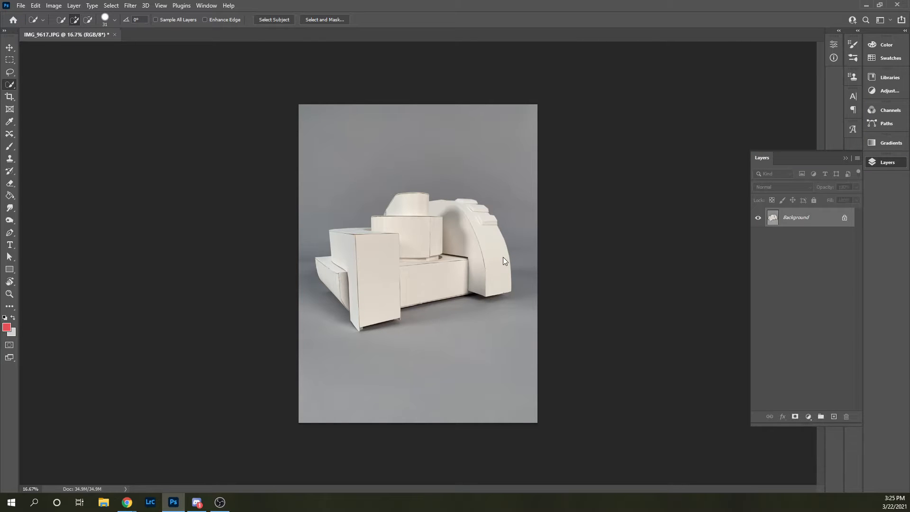
Unlock the Background layer and duplicate it within the IMG_9617.JPG document.
{"action": "left_click", "coordinate": [845, 220]}
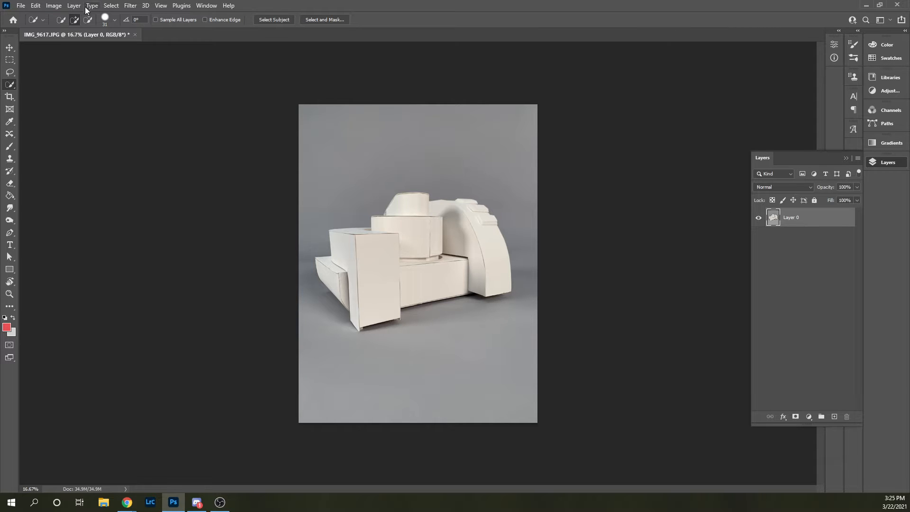
{"action": "right_click", "coordinate": [791, 217]}
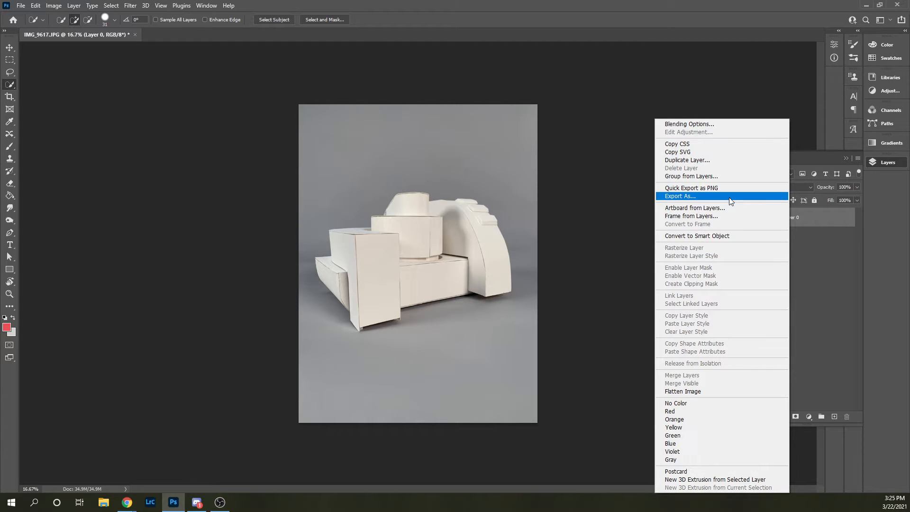
{"action": "left_click", "coordinate": [707, 161]}
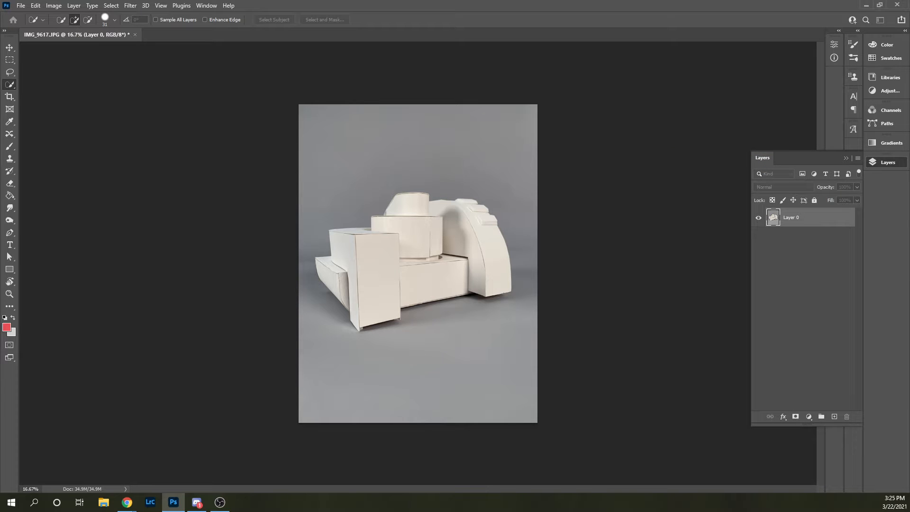
{"action": "left_click_drag", "start_coordinate": [455, 510], "coordinate": [618, 156]}
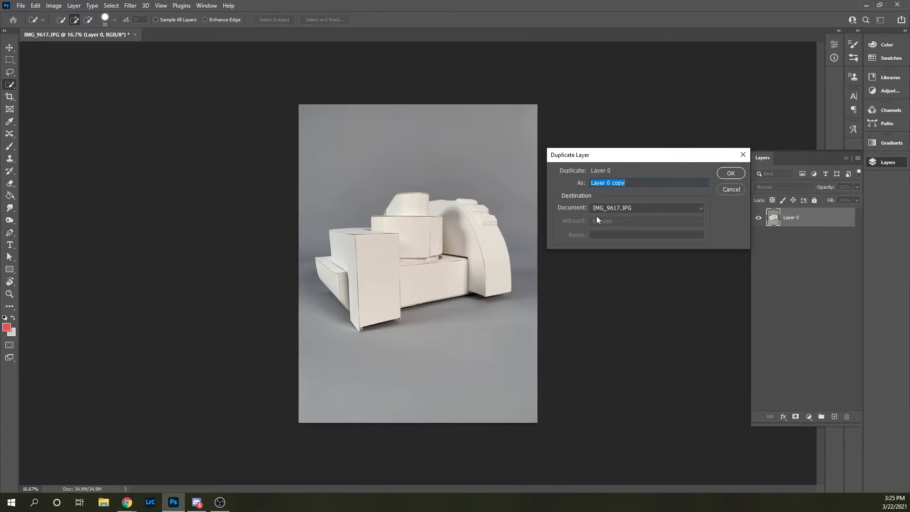
{"action": "left_click", "coordinate": [731, 174]}
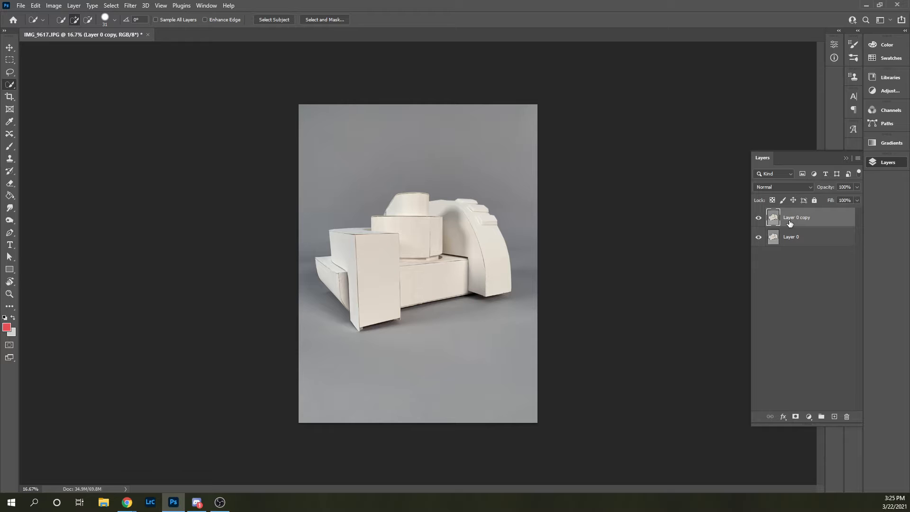
{"action": "key", "text": "ctrl+z"}
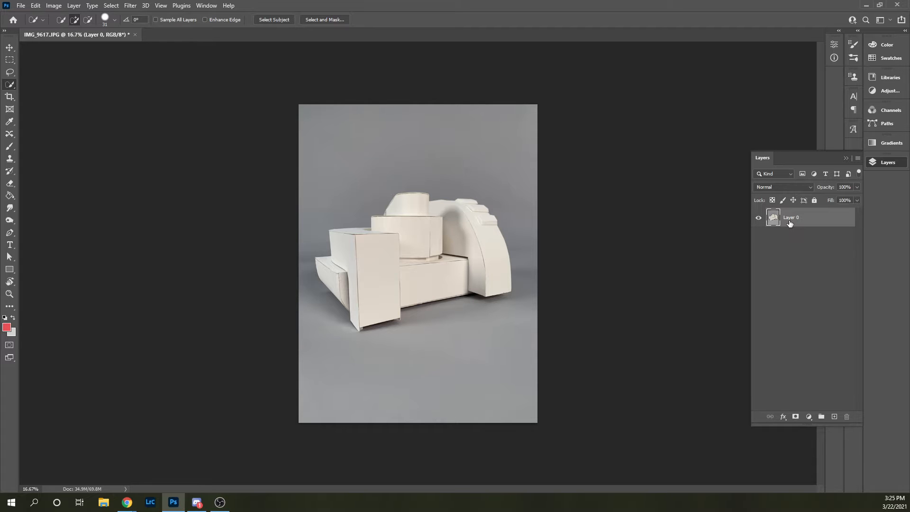
{"action": "key", "text": "ctrl+shift+z"}
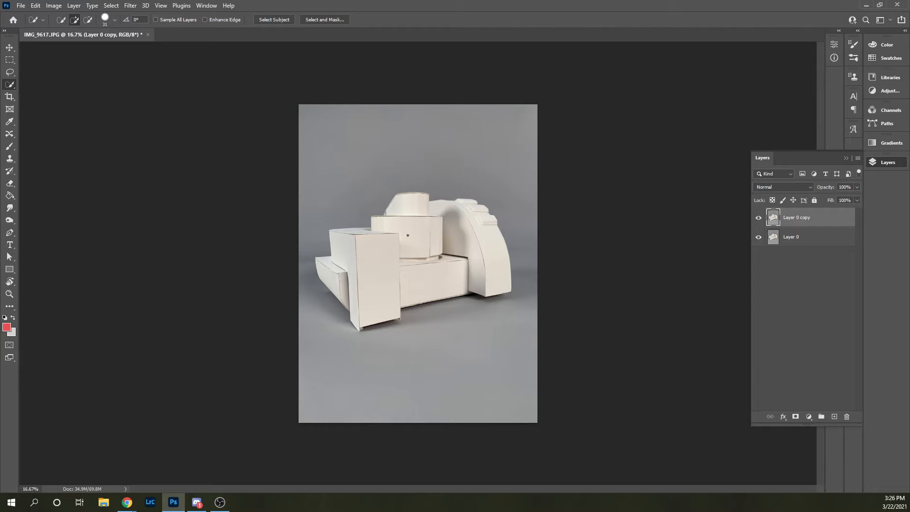
Toggle the duplicate layer's visibility off and on, try moving it up and left with the Move tool, and undo the move.
{"action": "left_click", "coordinate": [759, 219]}
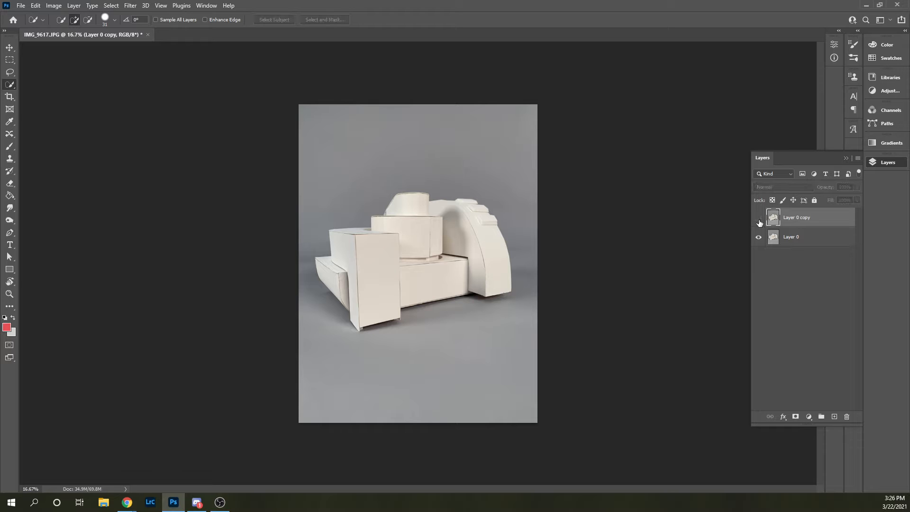
{"action": "left_click", "coordinate": [758, 219]}
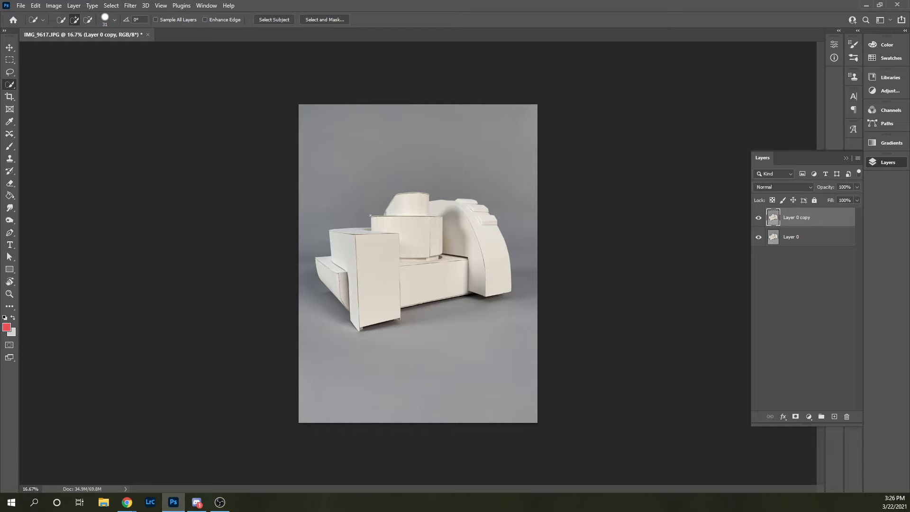
{"action": "left_click", "coordinate": [9, 48]}
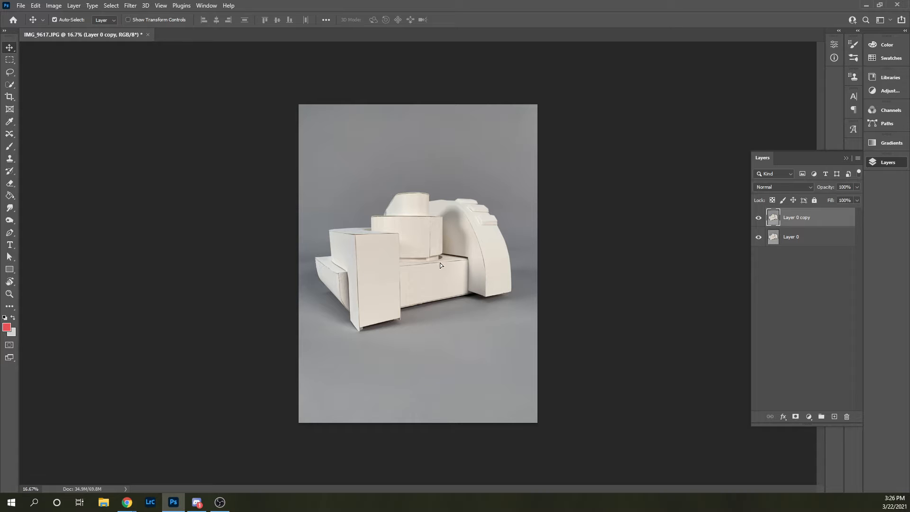
{"action": "left_click_drag", "start_coordinate": [440, 263], "coordinate": [371, 248]}
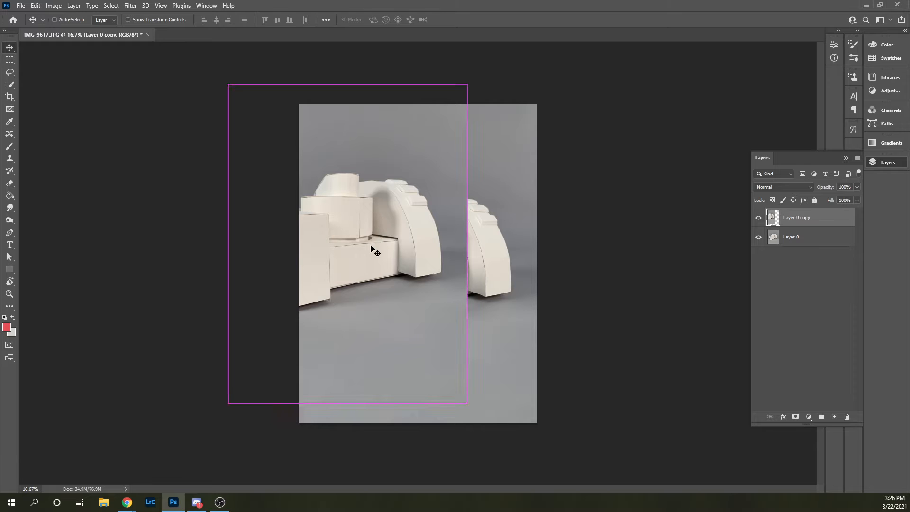
{"action": "key", "text": "ctrl+z"}
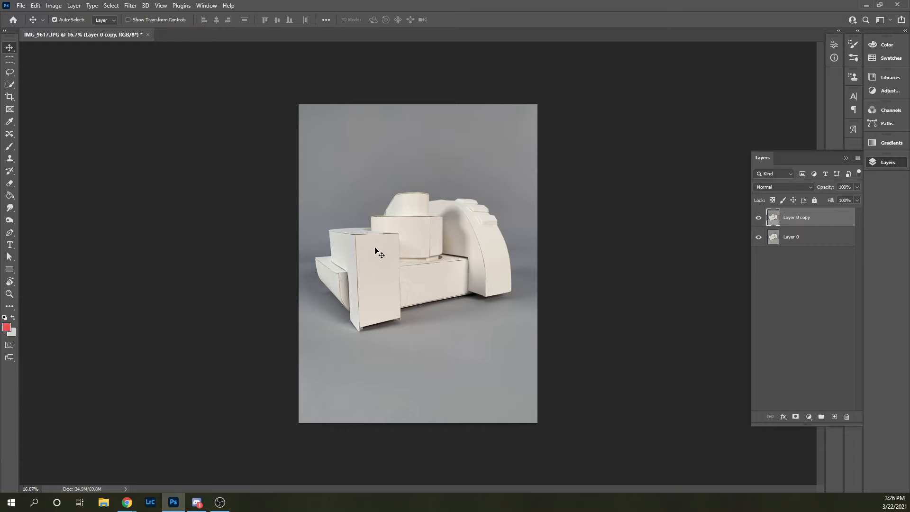
Examine the paper model's edges and the dark gap between the round drum and the arched side up close.
{"action": "scroll", "coordinate": [380, 240], "scroll_direction": "up", "scroll_amount": 1}
{"action": "scroll", "coordinate": [377, 241], "scroll_direction": "up", "scroll_amount": 4}
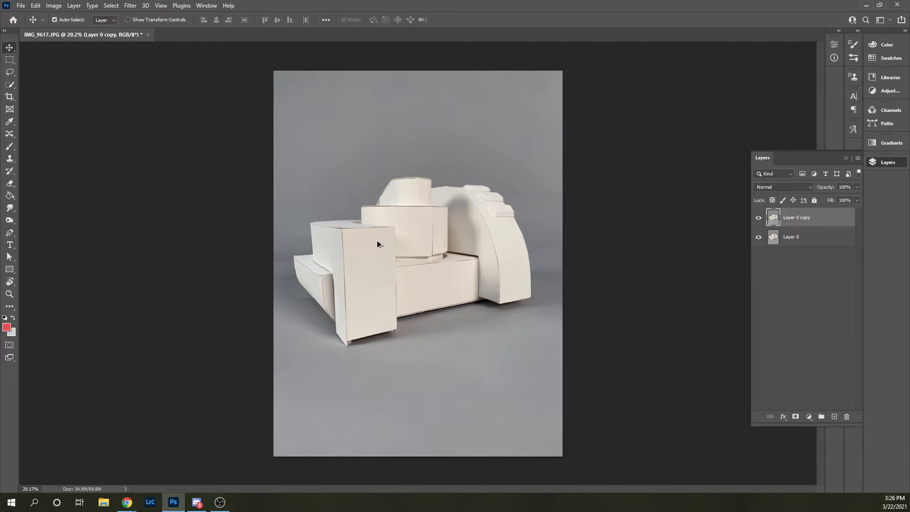
{"action": "scroll", "coordinate": [350, 230], "scroll_direction": "down", "scroll_amount": 4}
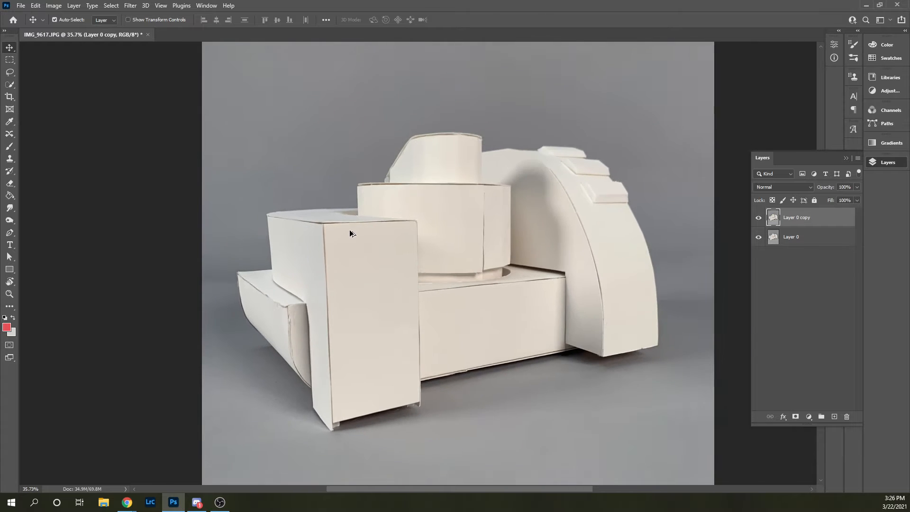
{"action": "scroll", "coordinate": [393, 192], "scroll_direction": "up", "scroll_amount": 4}
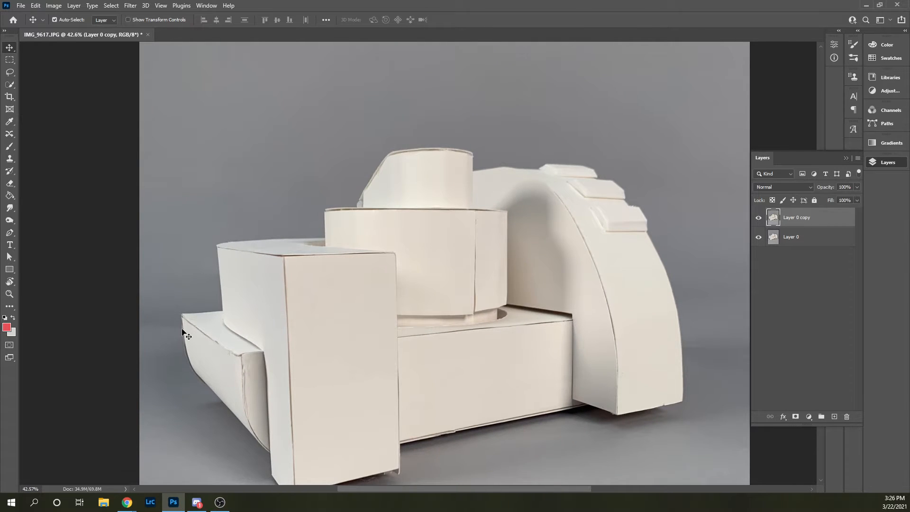
{"action": "scroll", "coordinate": [288, 285], "scroll_direction": "up", "scroll_amount": 1}
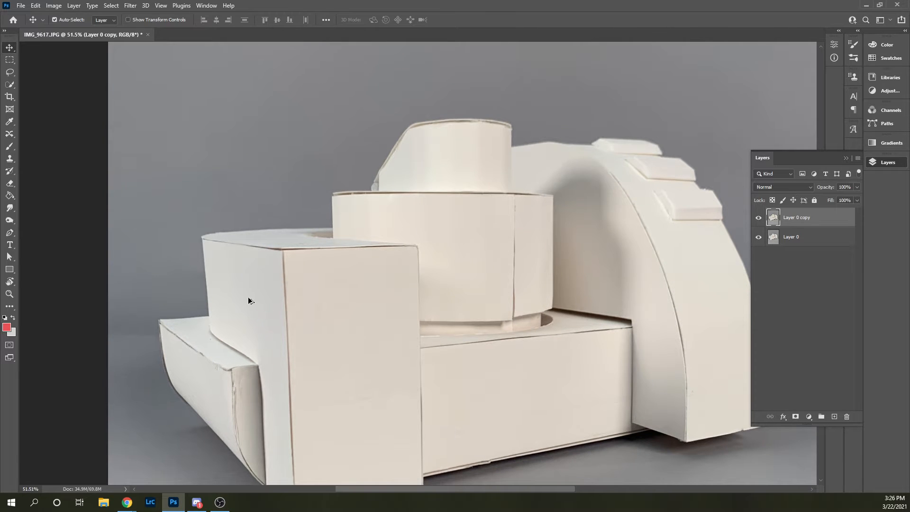
{"action": "scroll", "coordinate": [249, 300], "scroll_direction": "down", "scroll_amount": 2}
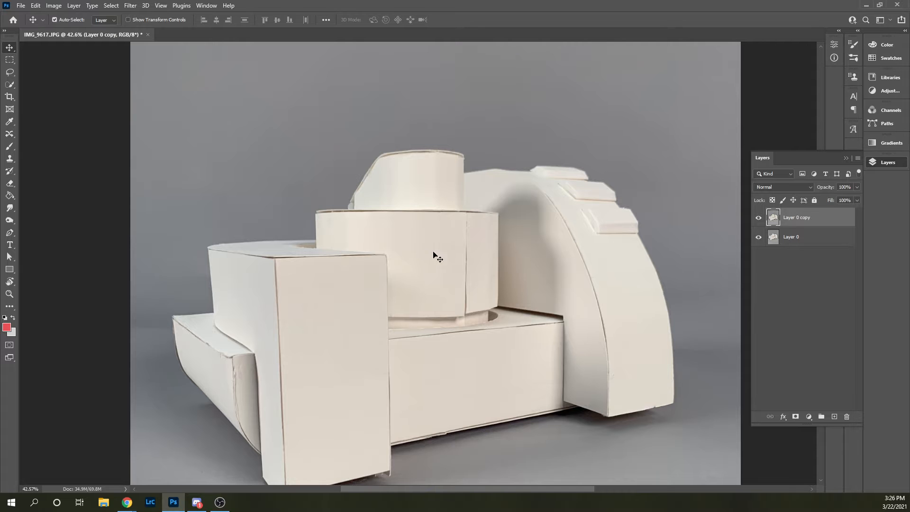
{"action": "scroll", "coordinate": [556, 309], "scroll_direction": "up", "scroll_amount": 3}
{"action": "scroll", "coordinate": [557, 309], "scroll_direction": "up", "scroll_amount": 6}
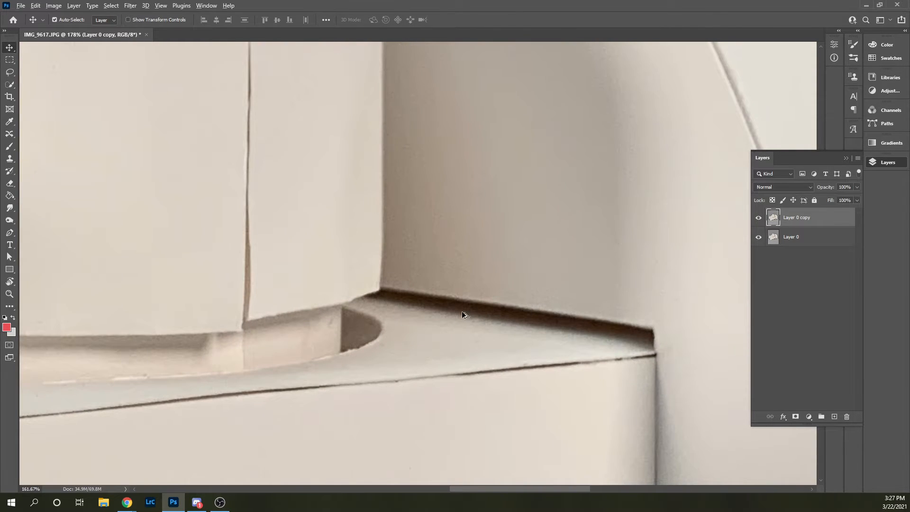
{"action": "scroll", "coordinate": [462, 311], "scroll_direction": "down", "scroll_amount": 1}
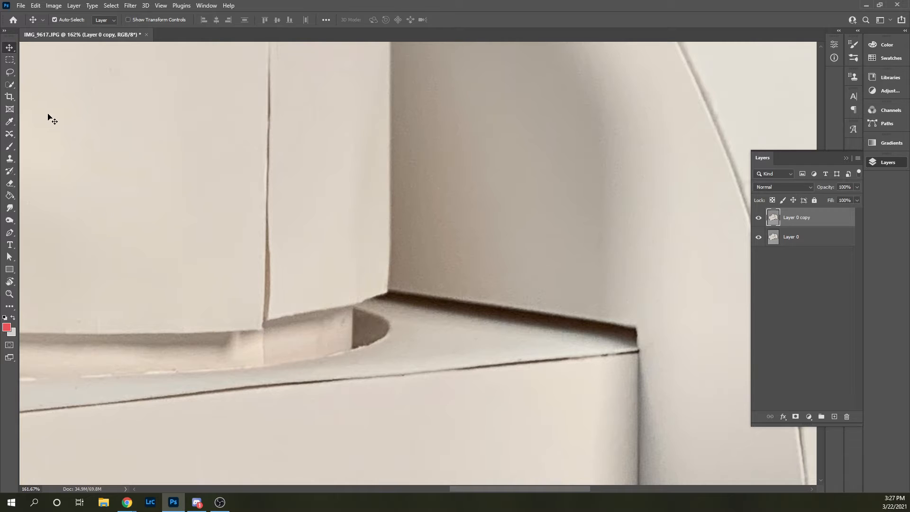
Try a freehand Lasso selection on the shaded inner face of the arch and deselect it.
{"action": "left_click", "coordinate": [11, 73]}
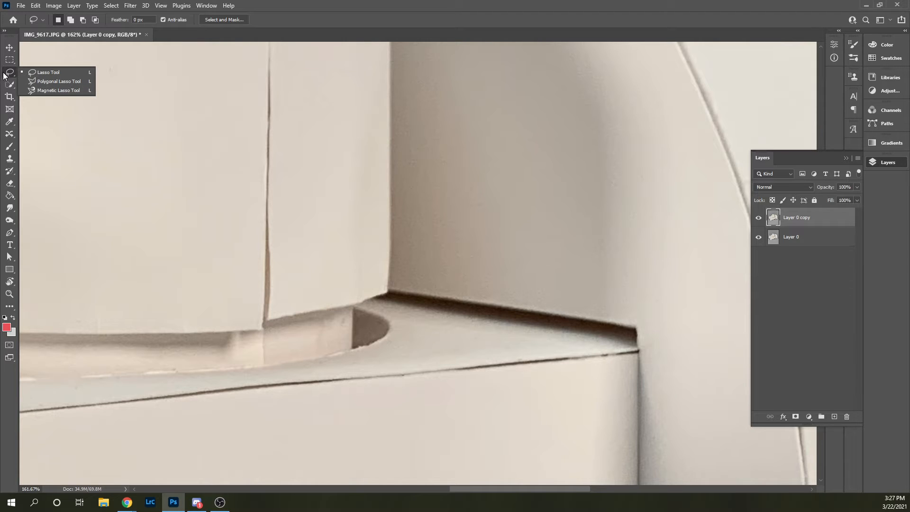
{"action": "left_click", "coordinate": [45, 73]}
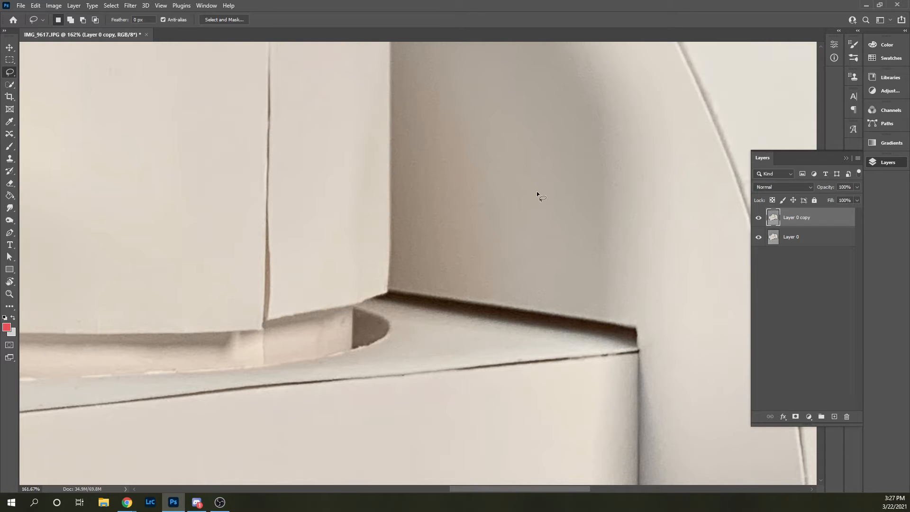
{"action": "mouse_move", "coordinate": [563, 161]}
{"action": "left_mouse_down"}
{"action": "mouse_move", "coordinate": [504, 132]}
{"action": "mouse_move", "coordinate": [461, 187]}
{"action": "mouse_move", "coordinate": [464, 225]}
{"action": "mouse_move", "coordinate": [410, 249]}
{"action": "mouse_move", "coordinate": [511, 277]}
{"action": "mouse_move", "coordinate": [552, 195]}
{"action": "mouse_move", "coordinate": [600, 230]}
{"action": "mouse_move", "coordinate": [591, 175]}
{"action": "mouse_move", "coordinate": [565, 163]}
{"action": "left_mouse_up"}
{"action": "right_click", "coordinate": [10, 74]}
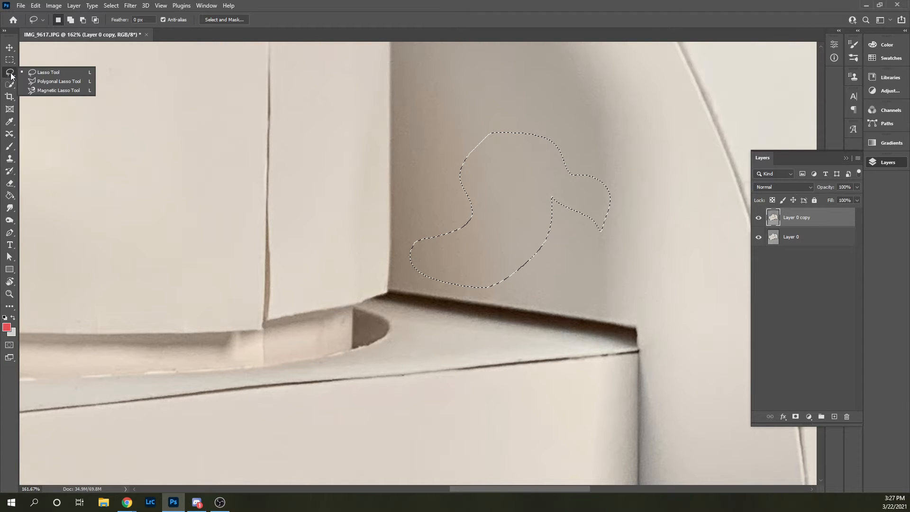
{"action": "left_click", "coordinate": [43, 73]}
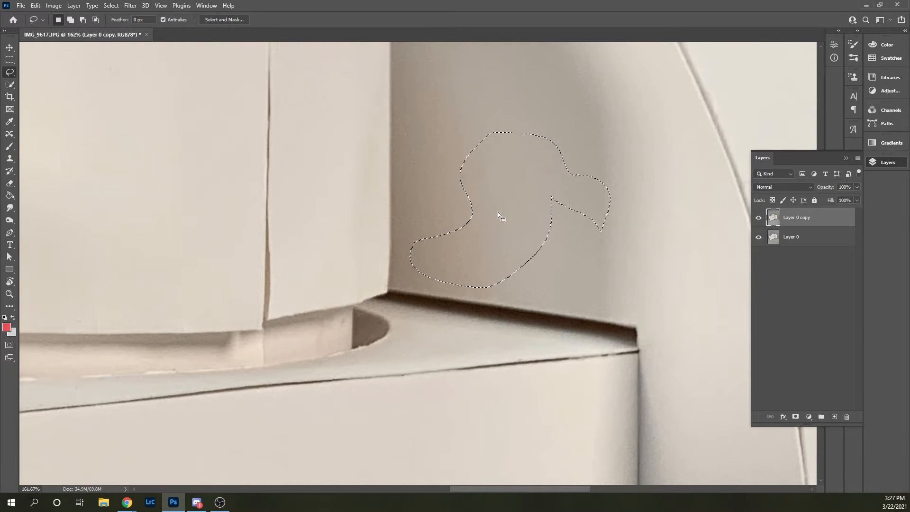
{"action": "key", "text": "ctrl+d"}
Try a straight-edged Polygonal Lasso selection across the arch's shaded face and the drum's edge, and deselect it.
{"action": "right_click", "coordinate": [10, 73]}
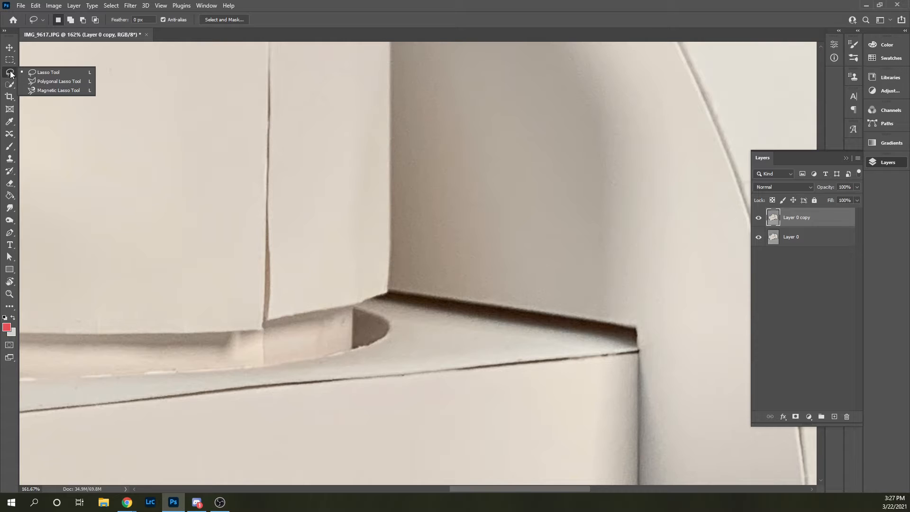
{"action": "left_click", "coordinate": [53, 84]}
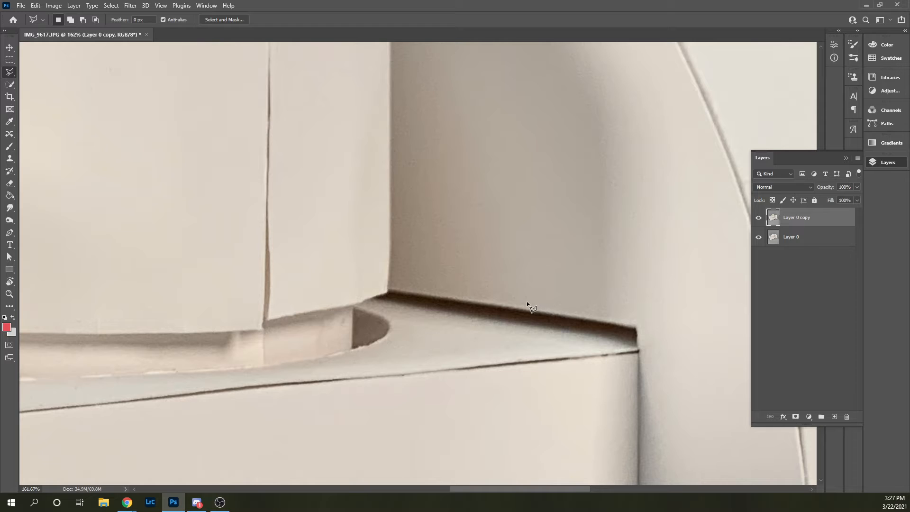
{"action": "right_click", "coordinate": [13, 72]}
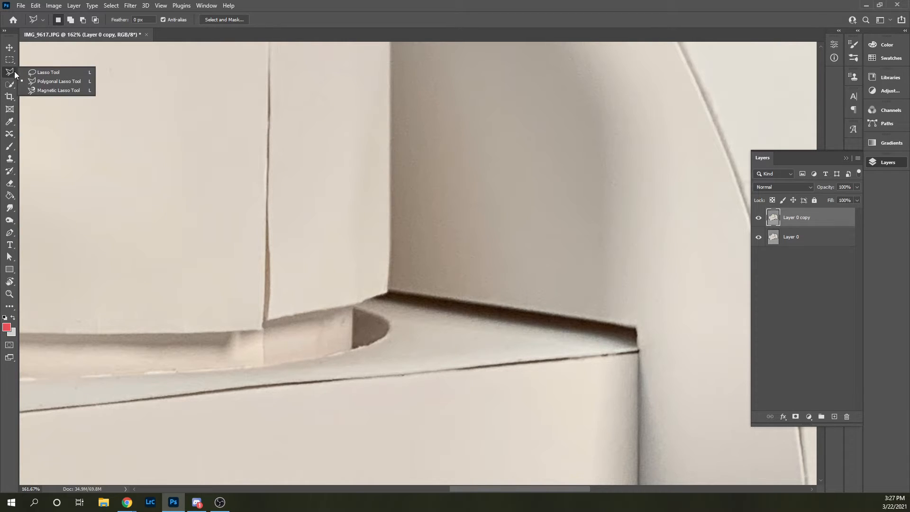
{"action": "left_click", "coordinate": [45, 82]}
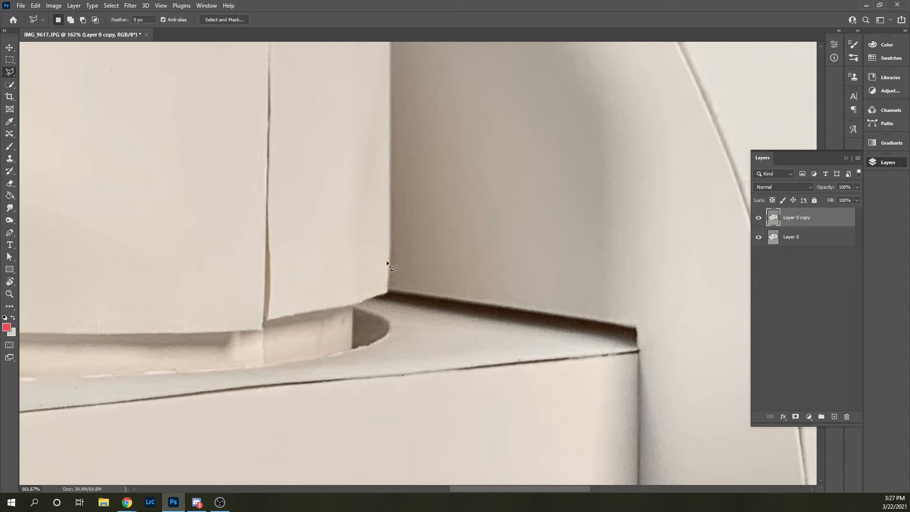
{"action": "left_click", "coordinate": [385, 288]}
{"action": "left_click", "coordinate": [611, 292]}
{"action": "left_click", "coordinate": [622, 173]}
{"action": "left_click", "coordinate": [468, 106]}
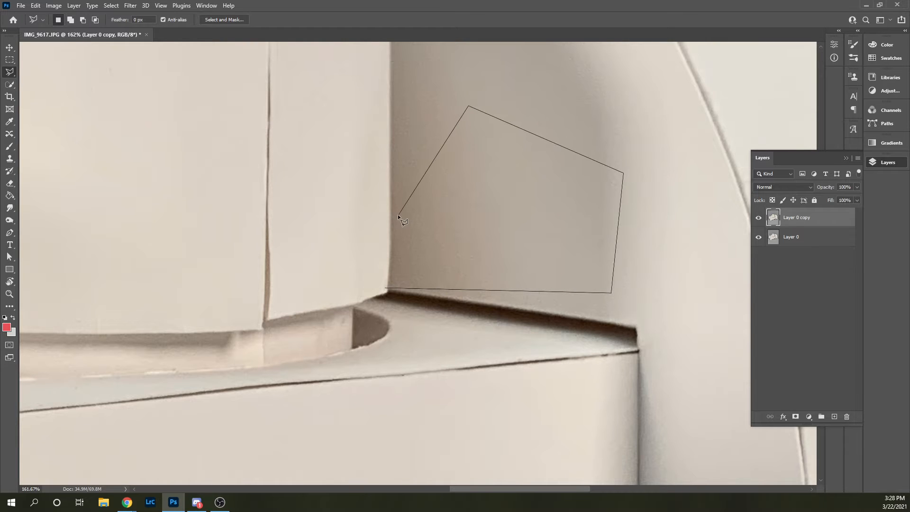
{"action": "left_click", "coordinate": [398, 215]}
{"action": "left_click", "coordinate": [279, 217]}
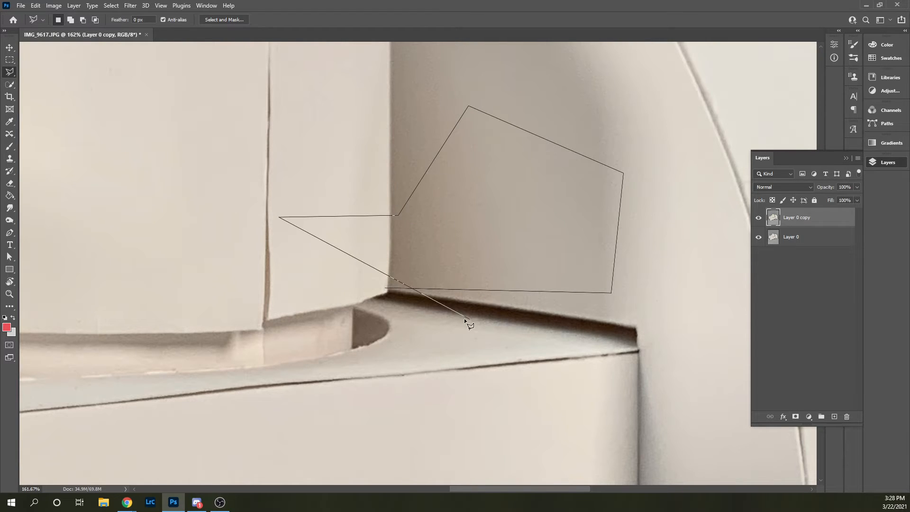
{"action": "left_click", "coordinate": [386, 290]}
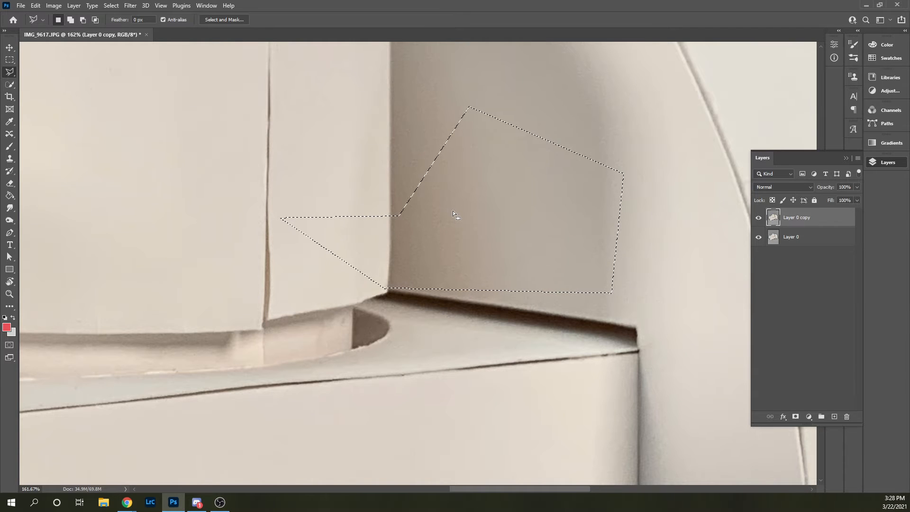
{"action": "key", "text": "ctrl+d"}
Trace a Magnetic Lasso selection along the dark gap's upper edge and loop it back over the arch's shaded inner face.
{"action": "right_click", "coordinate": [17, 76]}
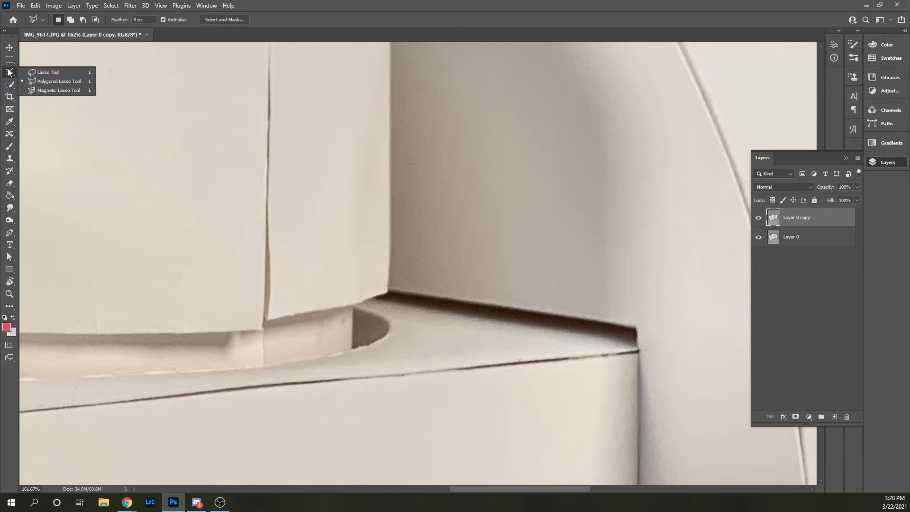
{"action": "left_click", "coordinate": [63, 91]}
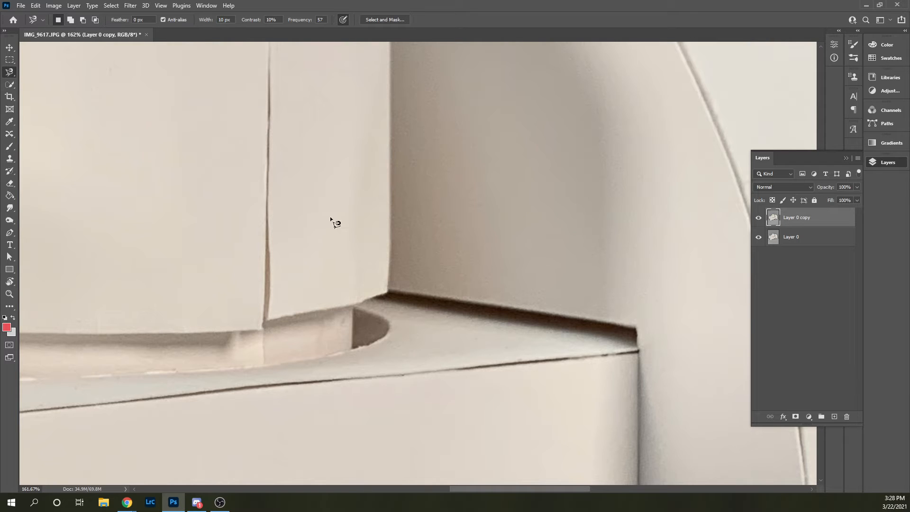
{"action": "left_click", "coordinate": [389, 290]}
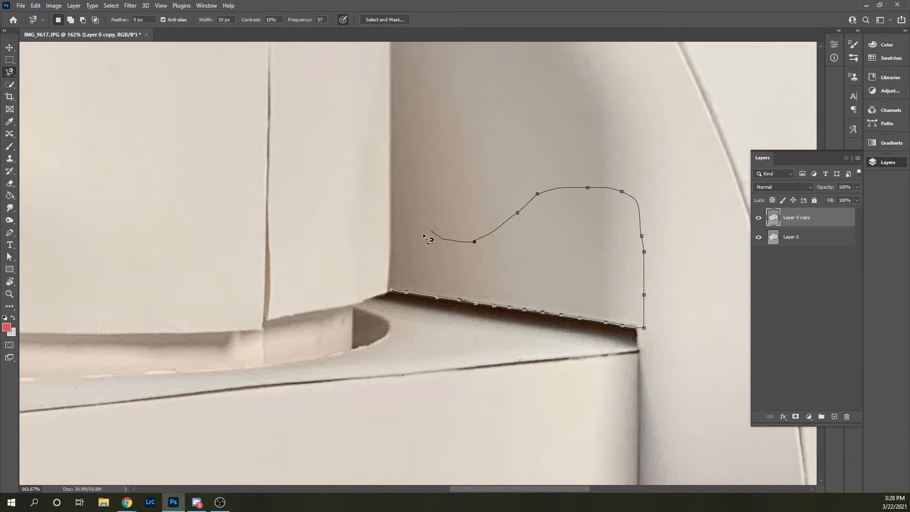
{"action": "left_click", "coordinate": [391, 291]}
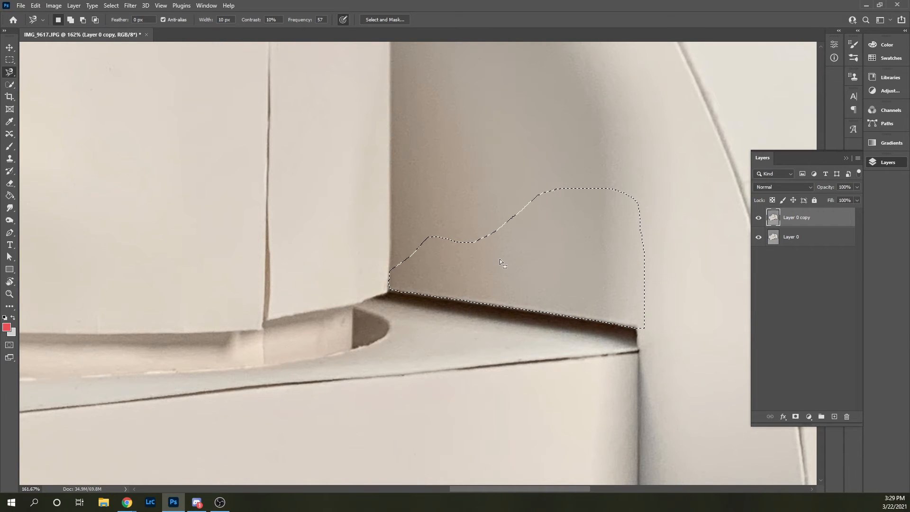
Try filling the selection with the red foreground colour on the duplicate layer and on a new layer, and deselect it.
{"action": "left_click", "coordinate": [10, 195]}
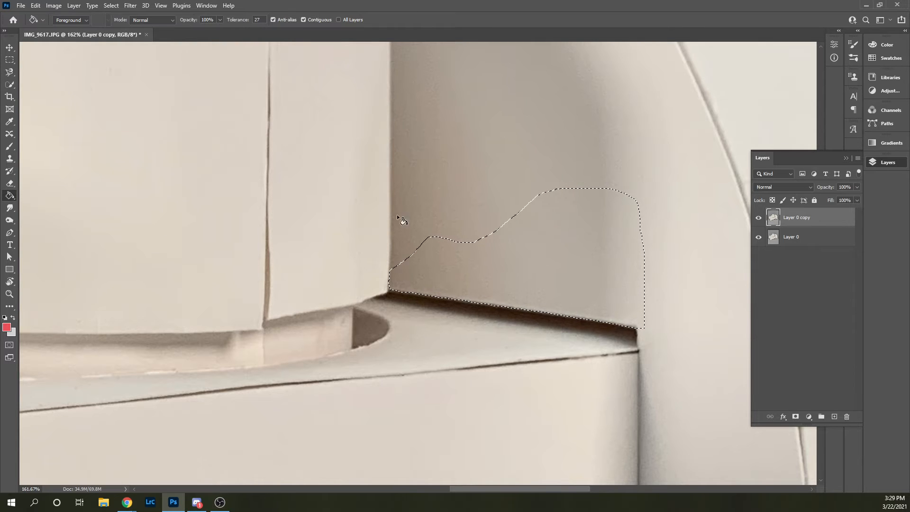
{"action": "left_click", "coordinate": [561, 245]}
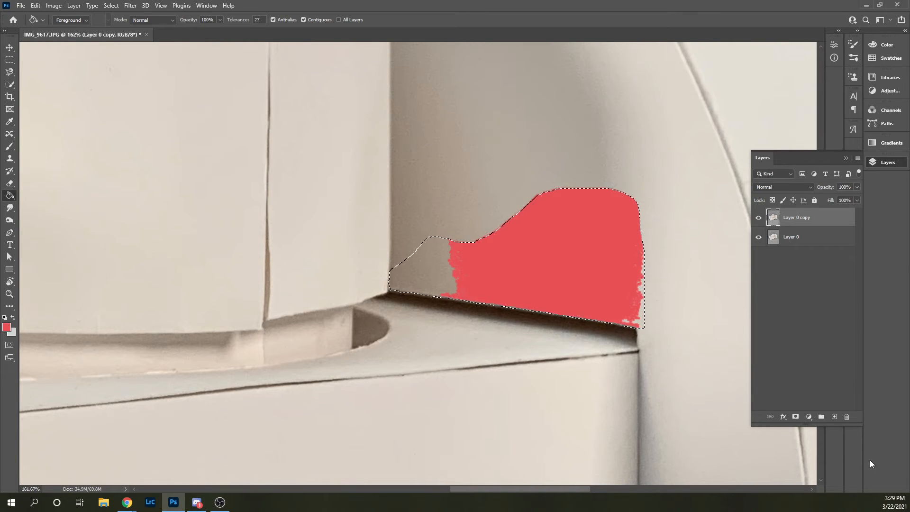
{"action": "left_click", "coordinate": [834, 418]}
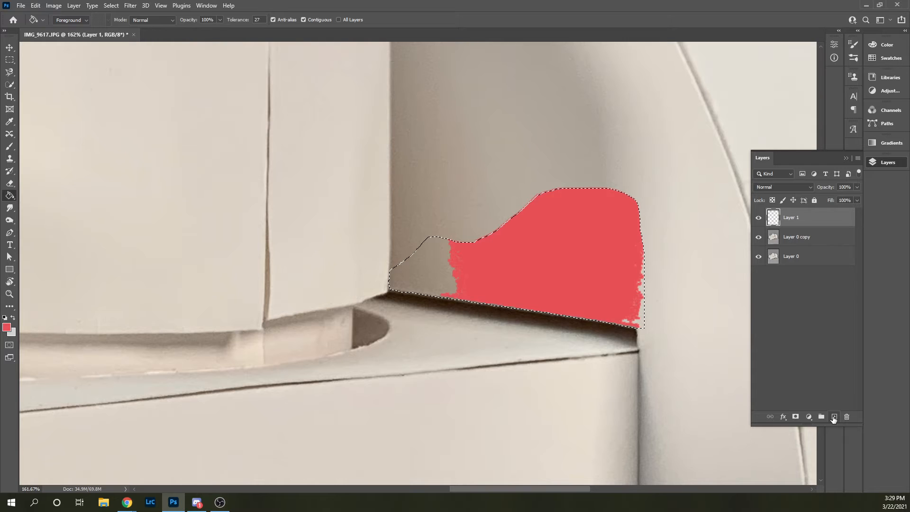
{"action": "left_click", "coordinate": [436, 276]}
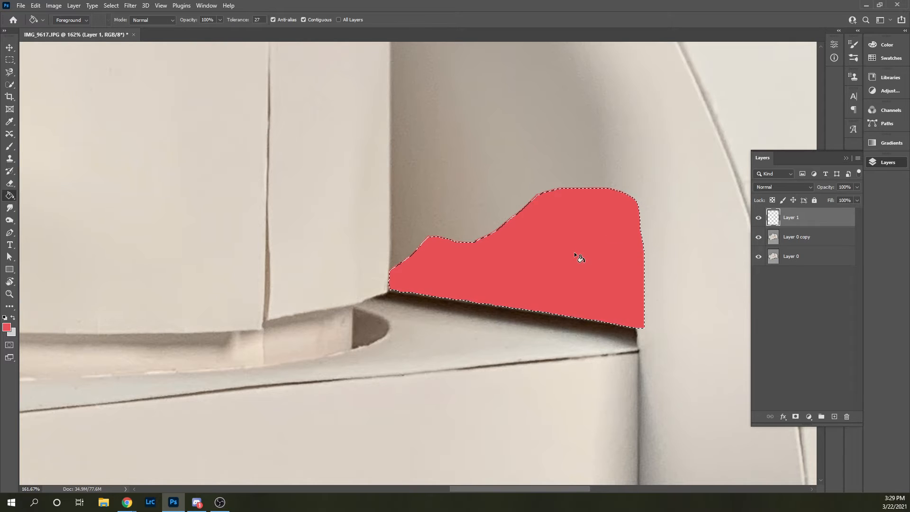
{"action": "key", "text": "ctrl+d"}
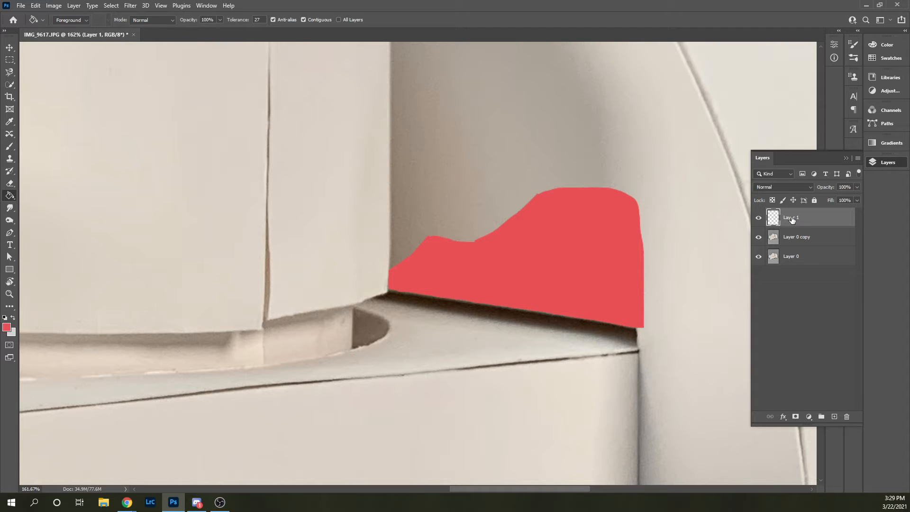
Undo the red fills and the added layer, and clear the magnetic selection.
{"action": "key", "text": "ctrl+shift+d"}
{"action": "key", "text": "ctrl+z"}
{"action": "key", "text": "ctrl+z"}
{"action": "key", "text": "ctrl+z"}
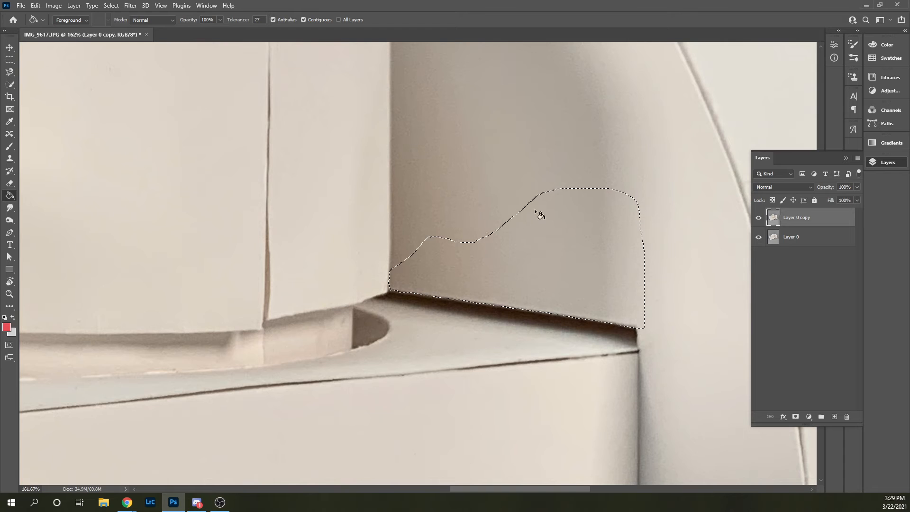
{"action": "key", "text": "ctrl+d"}
Make a Polygonal Lasso selection enclosing the dark gap and the lower part of the arch's shaded face, bounded by the drum's edge.
{"action": "left_click", "coordinate": [9, 72]}
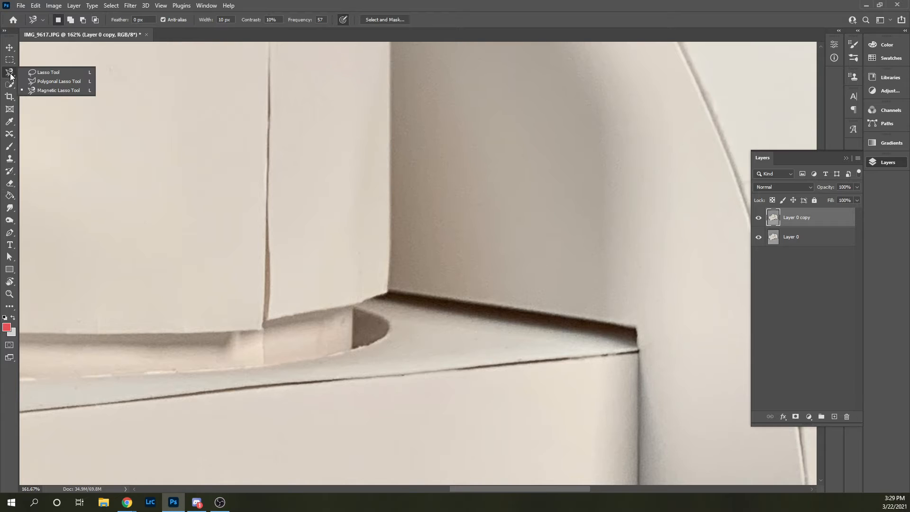
{"action": "left_click", "coordinate": [44, 81]}
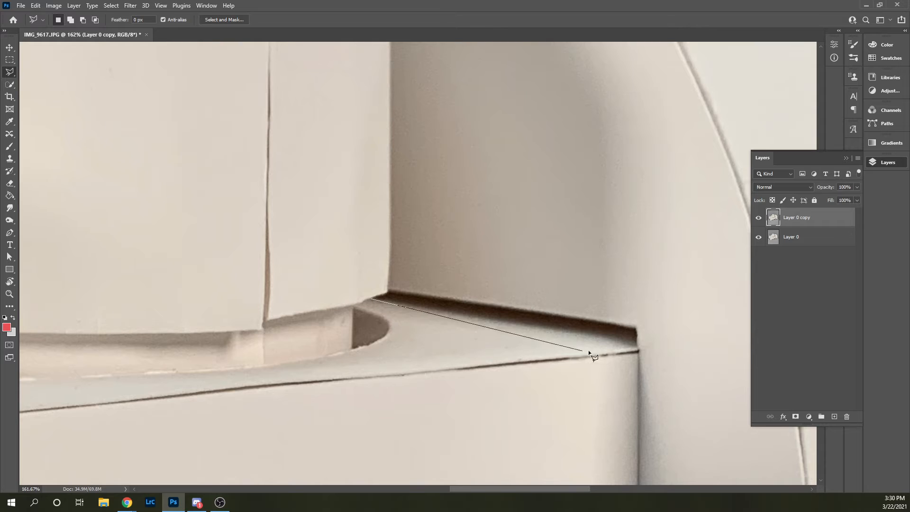
{"action": "left_click", "coordinate": [640, 345]}
{"action": "left_click", "coordinate": [631, 152]}
{"action": "left_click", "coordinate": [389, 143]}
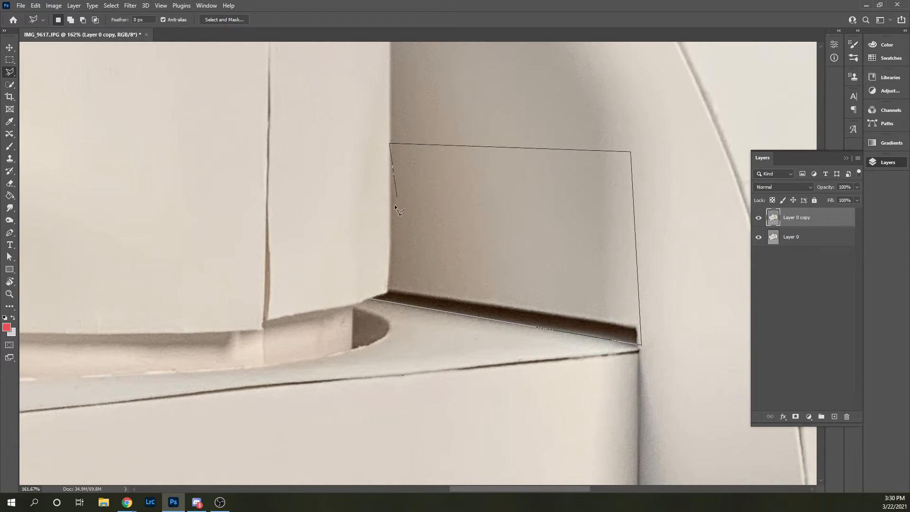
{"action": "double_click", "coordinate": [372, 297]}
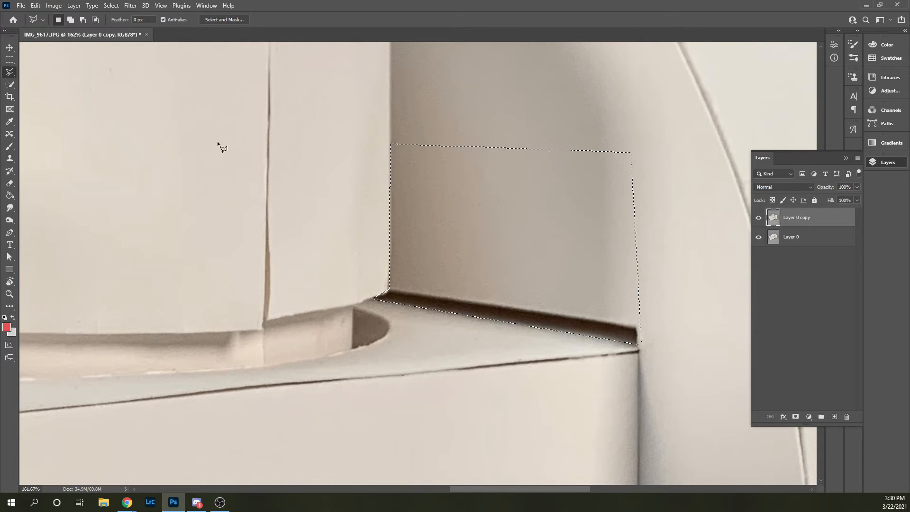
Set up the Clone Stamp with a soft-edged brush 131 px in diameter.
{"action": "key", "text": "s"}
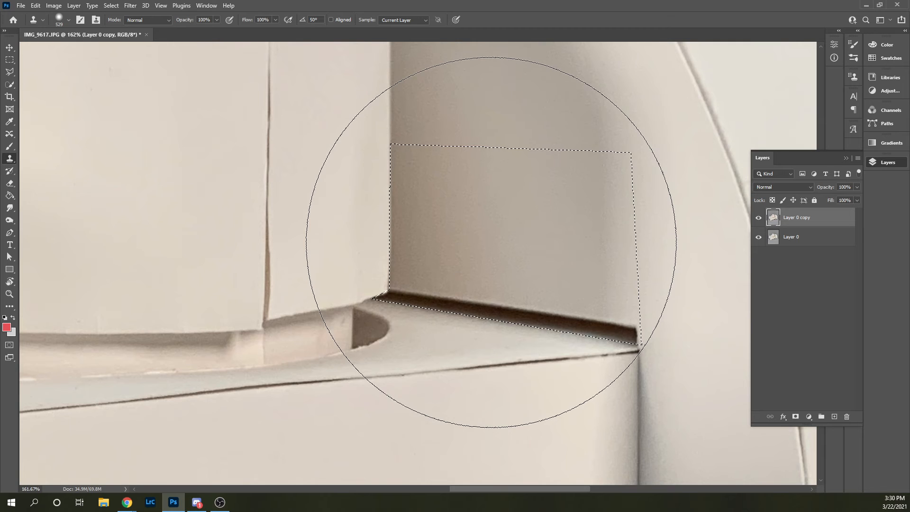
{"action": "right_click", "coordinate": [508, 229], "text": "alt"}
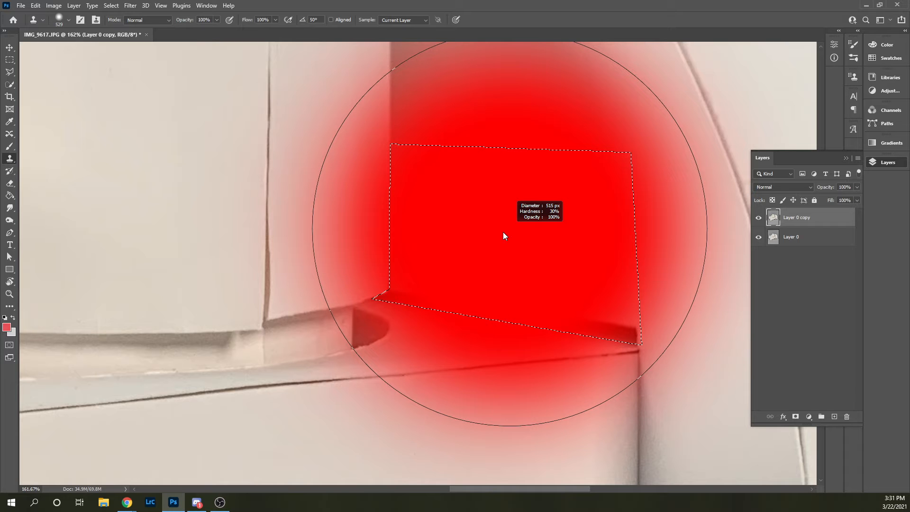
{"action": "mouse_move", "coordinate": [503, 231]}
{"action": "left_mouse_down"}
{"action": "mouse_move", "coordinate": [383, 260]}
{"action": "mouse_move", "coordinate": [349, 238]}
{"action": "mouse_move", "coordinate": [278, 232]}
{"action": "mouse_move", "coordinate": [541, 230]}
{"action": "mouse_move", "coordinate": [366, 234]}
{"action": "left_mouse_up"}
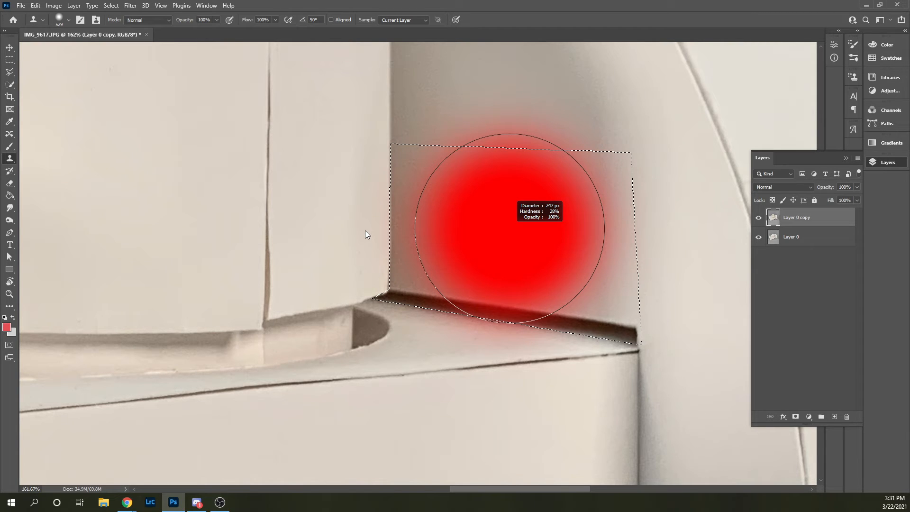
{"action": "left_click_drag", "start_coordinate": [366, 231], "coordinate": [366, 231]}
{"action": "mouse_move", "coordinate": [366, 230]}
{"action": "left_mouse_down"}
{"action": "mouse_move", "coordinate": [396, 206]}
{"action": "mouse_move", "coordinate": [377, 229]}
{"action": "mouse_move", "coordinate": [410, 233]}
{"action": "mouse_move", "coordinate": [371, 235]}
{"action": "left_mouse_up"}
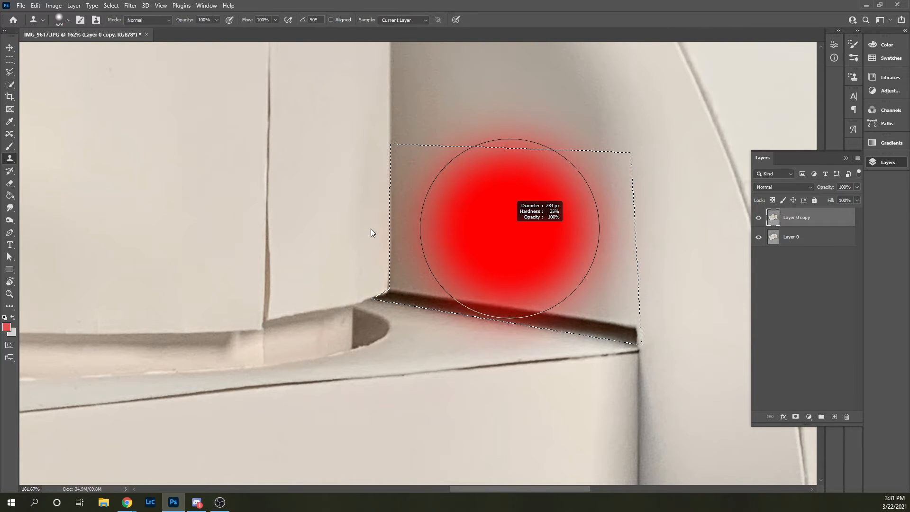
{"action": "left_click_drag", "start_coordinate": [372, 229], "coordinate": [373, 197]}
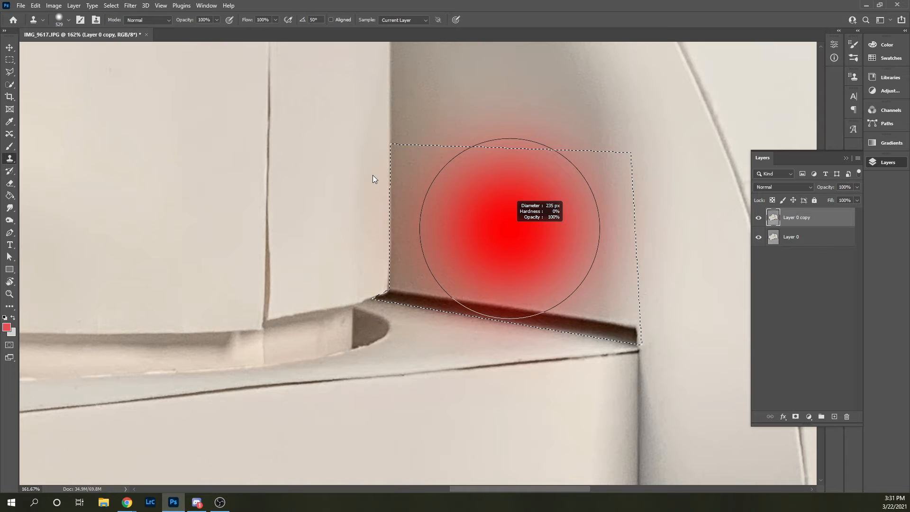
{"action": "left_click_drag", "start_coordinate": [375, 157], "coordinate": [374, 163]}
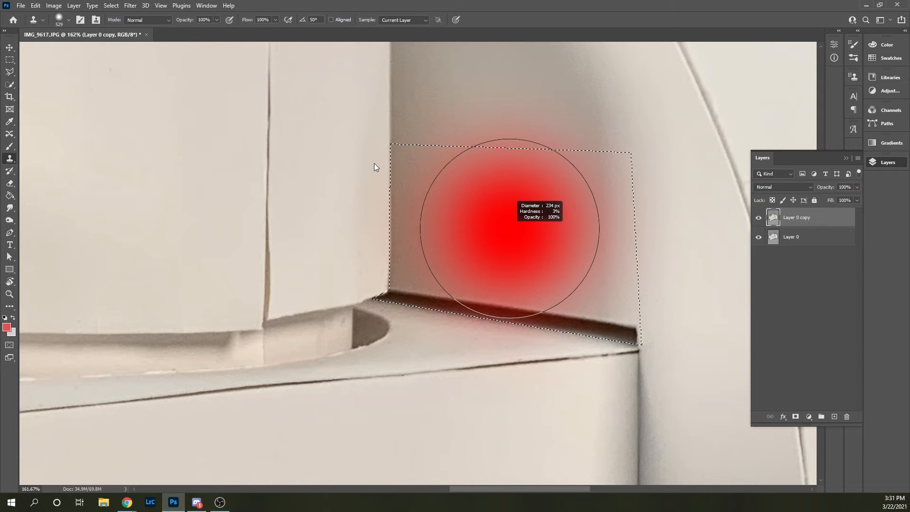
{"action": "mouse_move", "coordinate": [375, 173]}
{"action": "left_mouse_down"}
{"action": "mouse_move", "coordinate": [355, 387]}
{"action": "mouse_move", "coordinate": [359, 224]}
{"action": "left_mouse_up"}
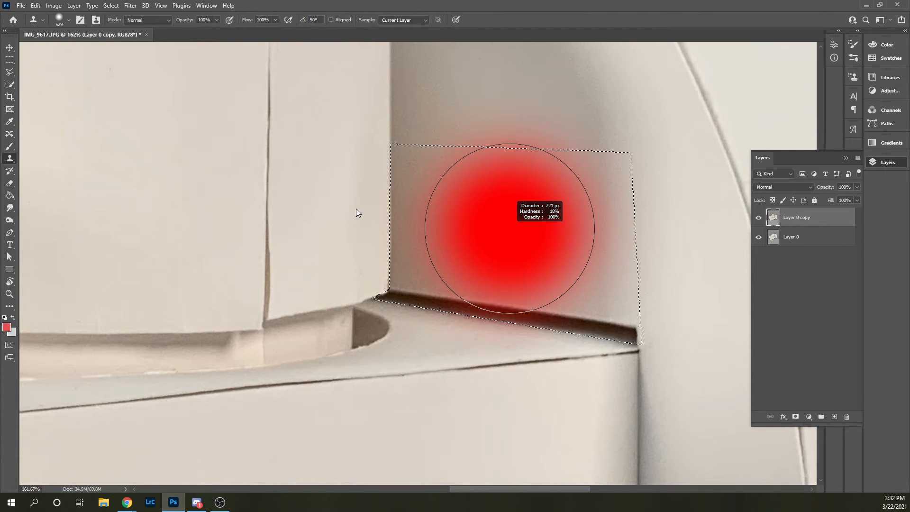
{"action": "left_click_drag", "start_coordinate": [357, 210], "coordinate": [356, 209]}
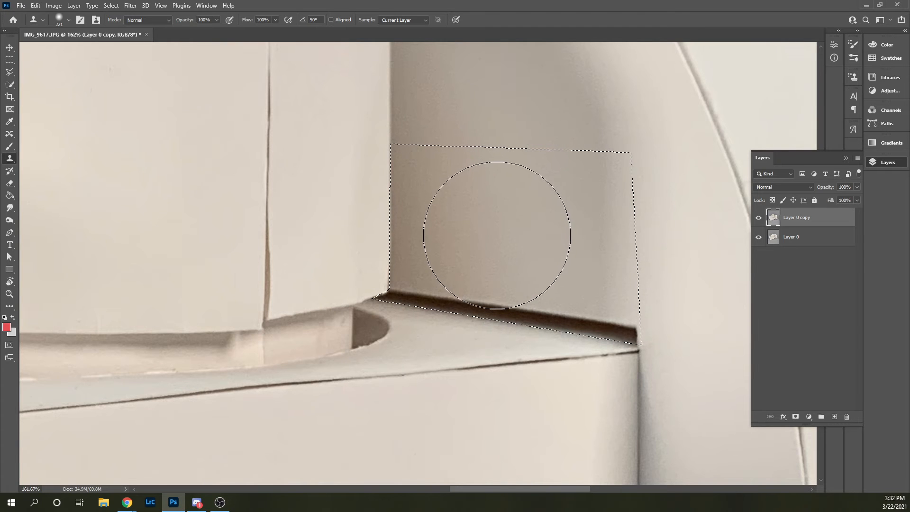
{"action": "left_click_drag", "start_coordinate": [496, 235], "coordinate": [458, 239]}
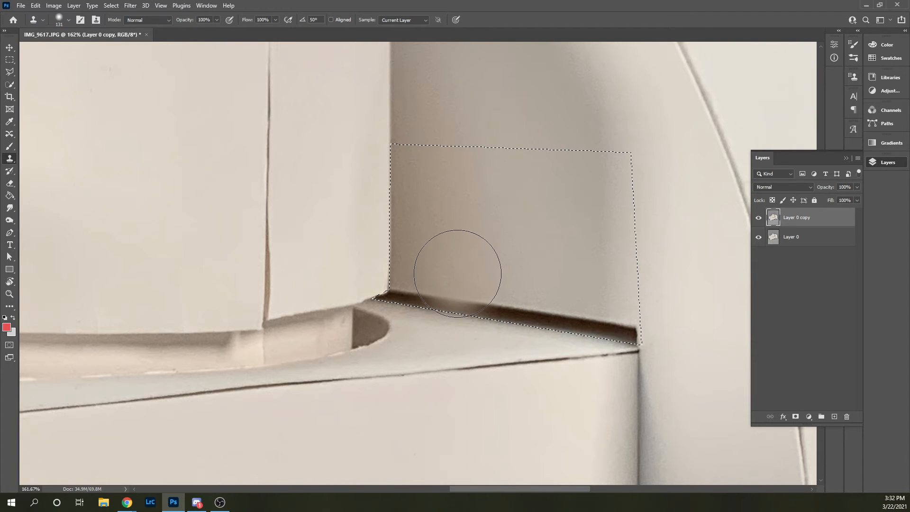
Sample the arch's shaded face and clone it over the part of the dark gap nearest the drum, inside the selection.
{"action": "mouse_move", "coordinate": [457, 281]}
{"action": "left_mouse_down"}
{"action": "mouse_move", "coordinate": [556, 271]}
{"action": "mouse_move", "coordinate": [521, 288]}
{"action": "mouse_move", "coordinate": [463, 271]}
{"action": "left_mouse_up"}
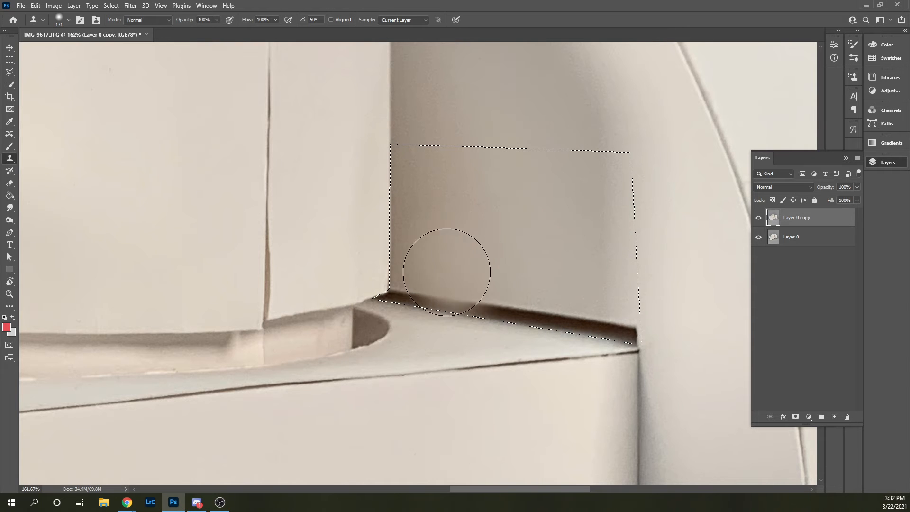
{"action": "scroll", "coordinate": [442, 312], "scroll_direction": "up", "scroll_amount": 5}
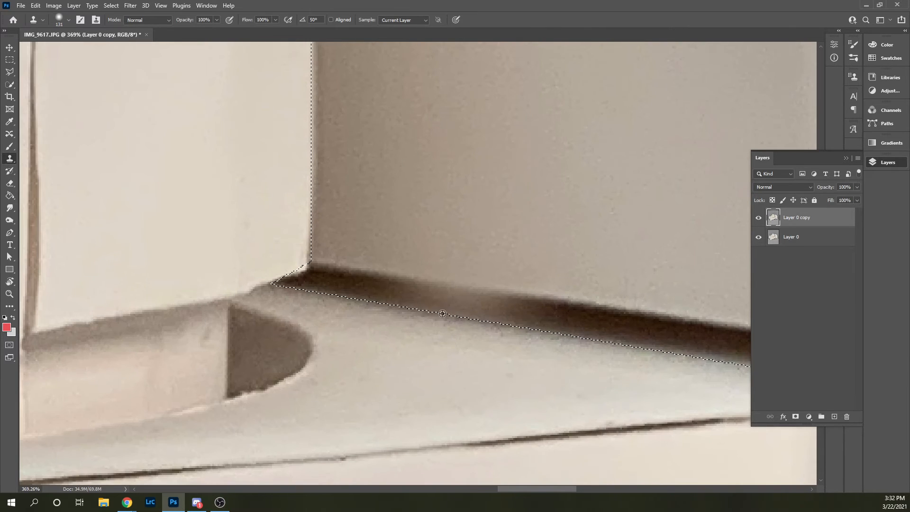
{"action": "scroll", "coordinate": [442, 314], "scroll_direction": "down", "scroll_amount": 4}
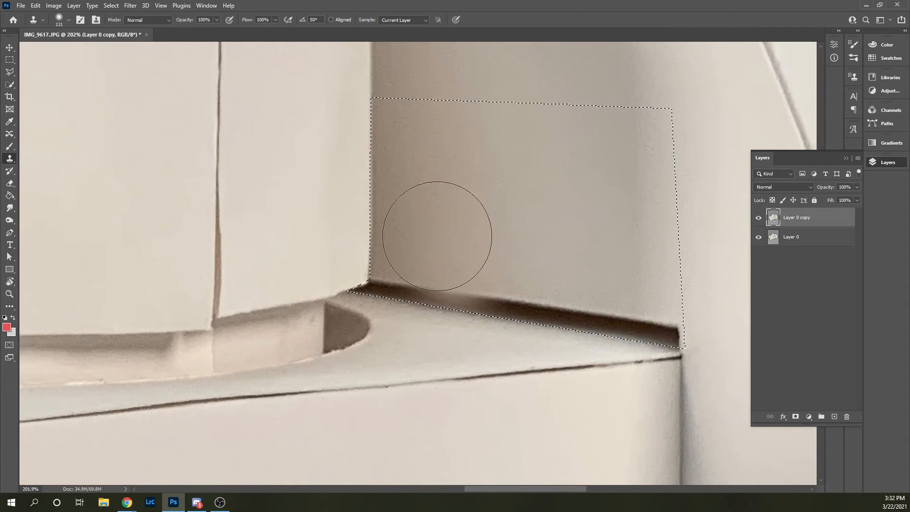
{"action": "left_click", "coordinate": [419, 251]}
{"action": "left_click", "coordinate": [438, 197], "text": "alt"}
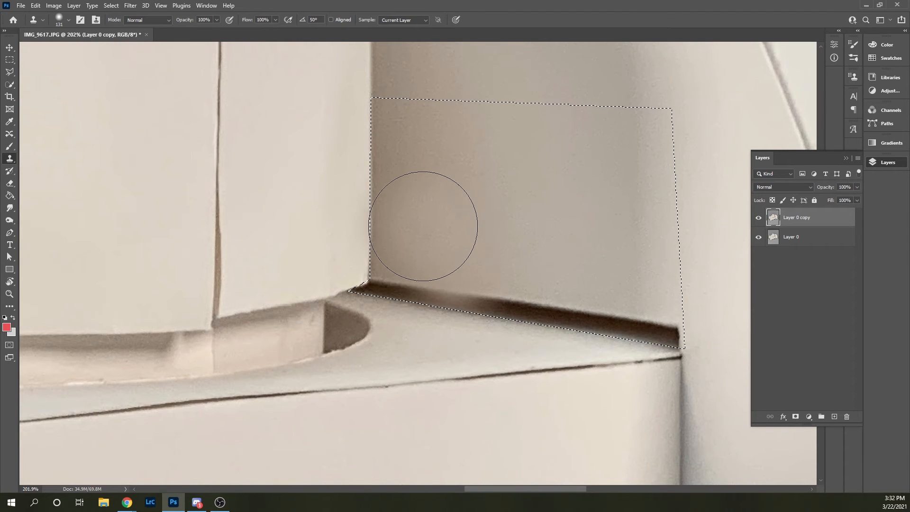
{"action": "left_click_drag", "start_coordinate": [416, 283], "coordinate": [423, 304]}
{"action": "mouse_move", "coordinate": [444, 261]}
{"action": "left_mouse_down"}
{"action": "mouse_move", "coordinate": [450, 302]}
{"action": "mouse_move", "coordinate": [444, 285]}
{"action": "left_mouse_up"}
{"action": "left_click_drag", "start_coordinate": [403, 255], "coordinate": [374, 286]}
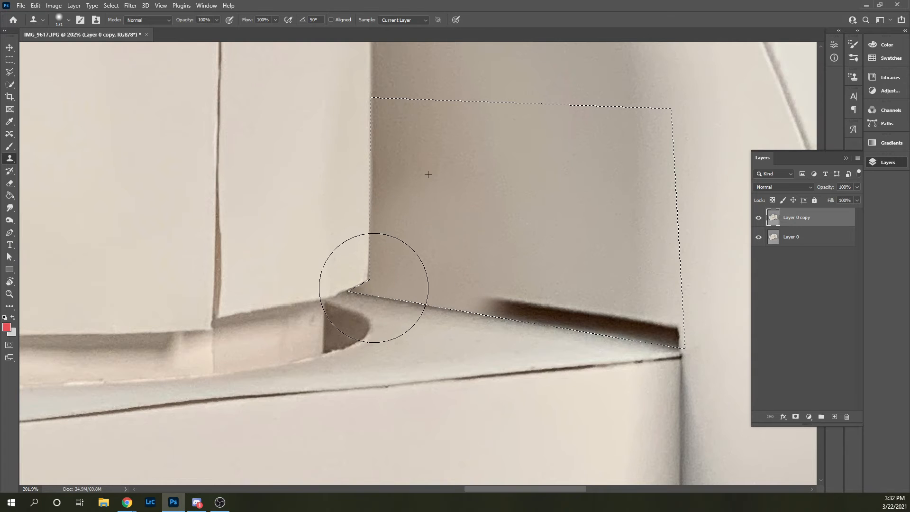
{"action": "left_click", "coordinate": [389, 272]}
Try cloning the face's shading over the remaining gap farther from the drum, and undo the last clone strokes.
{"action": "scroll", "coordinate": [508, 213], "scroll_direction": "down", "scroll_amount": 4}
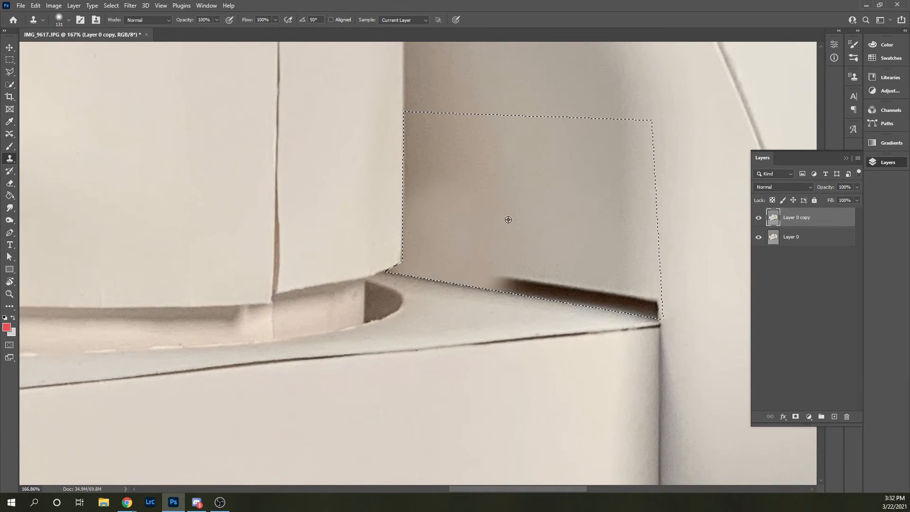
{"action": "scroll", "coordinate": [502, 164], "scroll_direction": "up", "scroll_amount": 5}
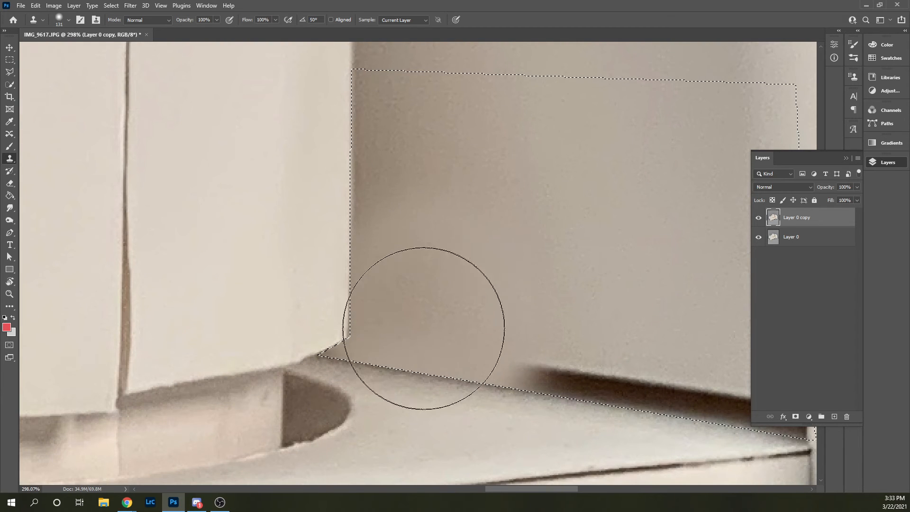
{"action": "scroll", "coordinate": [339, 315], "scroll_direction": "down", "scroll_amount": 3}
{"action": "scroll", "coordinate": [391, 264], "scroll_direction": "up", "scroll_amount": 1}
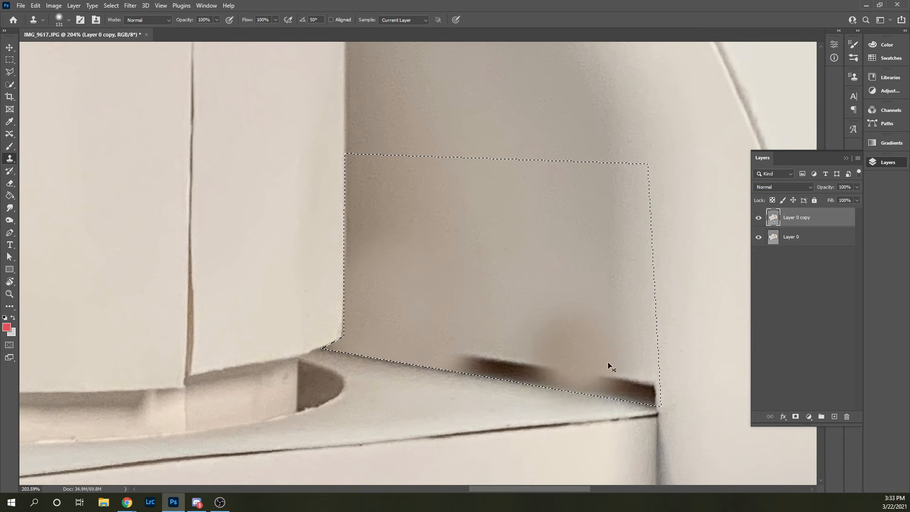
{"action": "key", "text": "ctrl+z"}
{"action": "key", "text": "ctrl+z"}
{"action": "key", "text": "ctrl+z"}
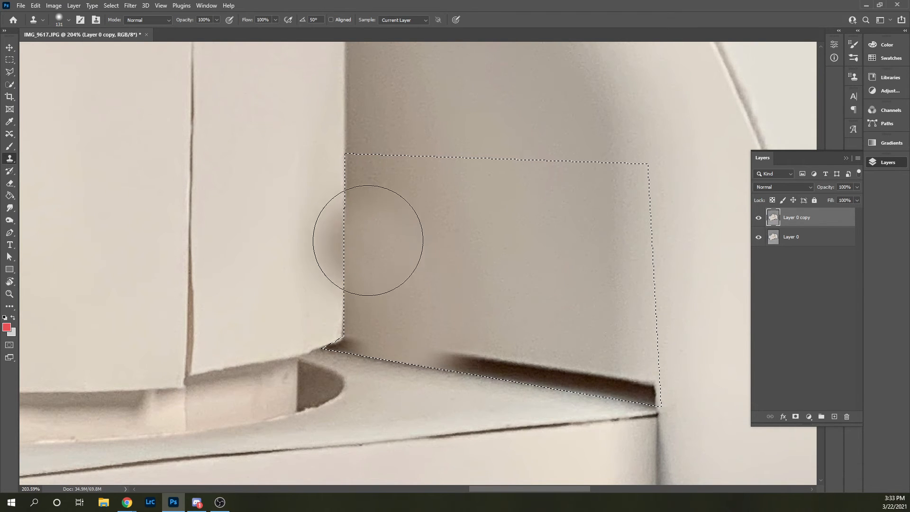
Resample the shading right beside the drum's edge and clone it down over the gap's dark corner at the drum.
{"action": "left_click", "coordinate": [368, 216], "text": "alt"}
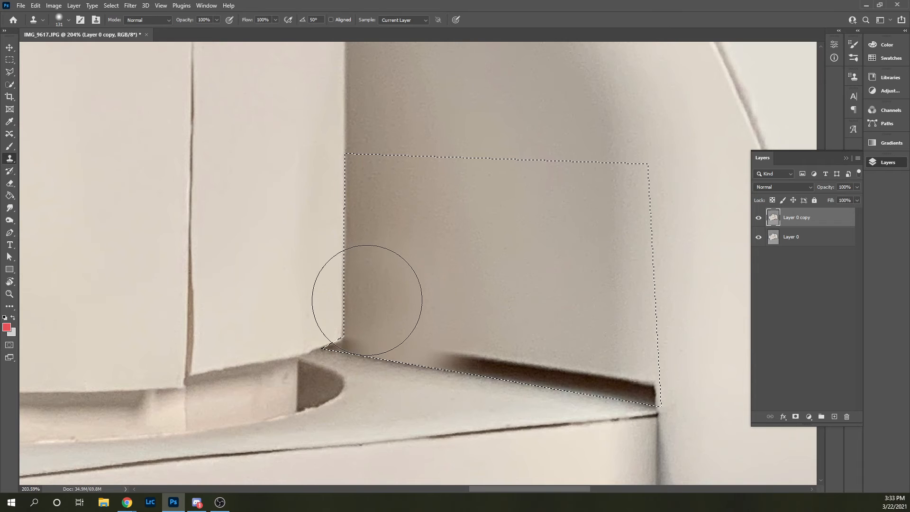
{"action": "mouse_move", "coordinate": [366, 306]}
{"action": "left_mouse_down"}
{"action": "mouse_move", "coordinate": [363, 341]}
{"action": "mouse_move", "coordinate": [368, 323]}
{"action": "left_mouse_up"}
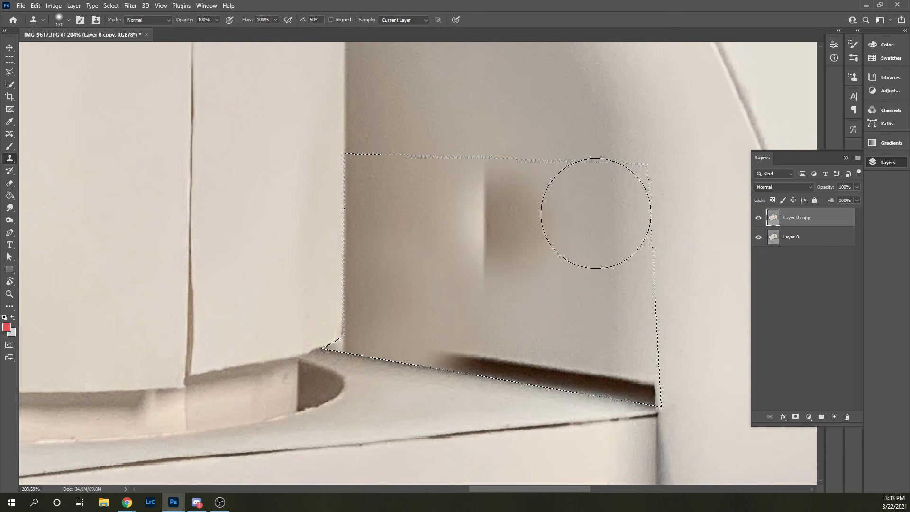
{"action": "scroll", "coordinate": [348, 249], "scroll_direction": "up", "scroll_amount": 1}
{"action": "scroll", "coordinate": [204, 246], "scroll_direction": "down", "scroll_amount": 2}
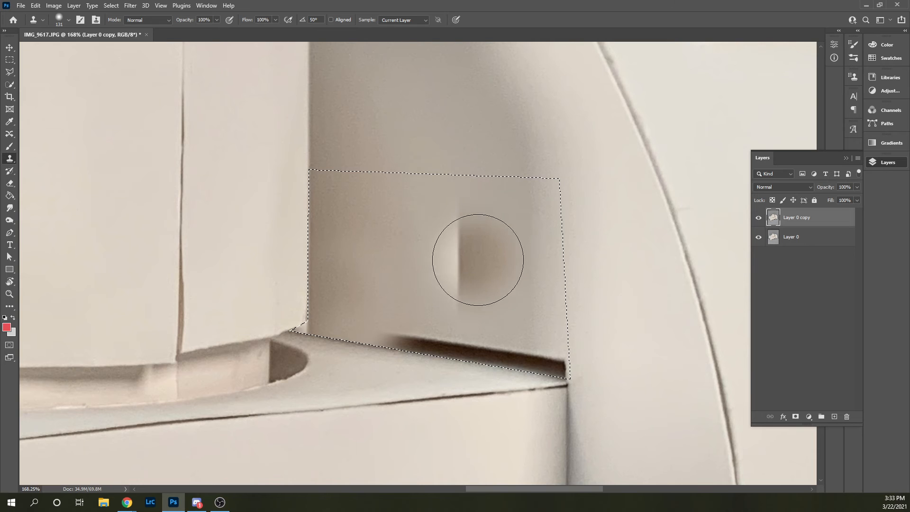
Enlarge the Clone Stamp brush to 260 px and clone the arch's shading over the remaining dark gap inside the selection.
{"action": "left_click_drag", "start_coordinate": [477, 234], "coordinate": [535, 222]}
{"action": "left_click", "coordinate": [500, 219]}
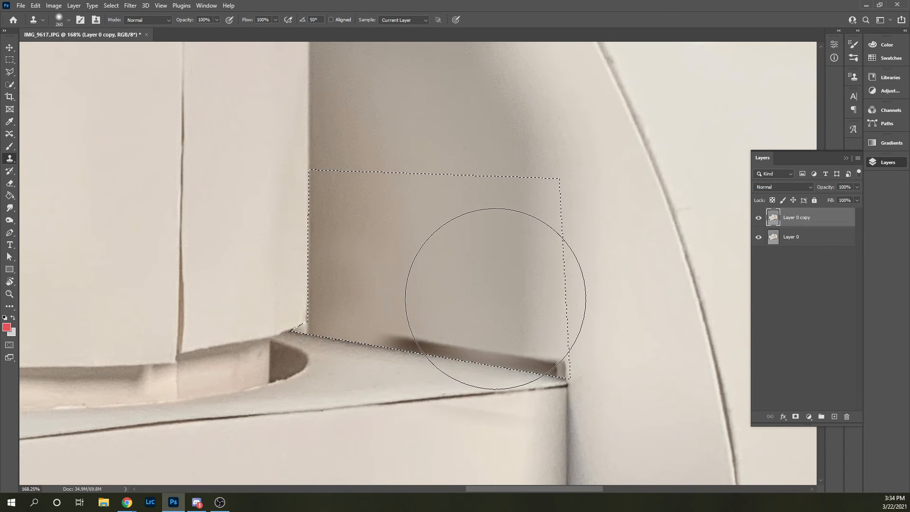
{"action": "left_click_drag", "start_coordinate": [499, 322], "coordinate": [495, 375]}
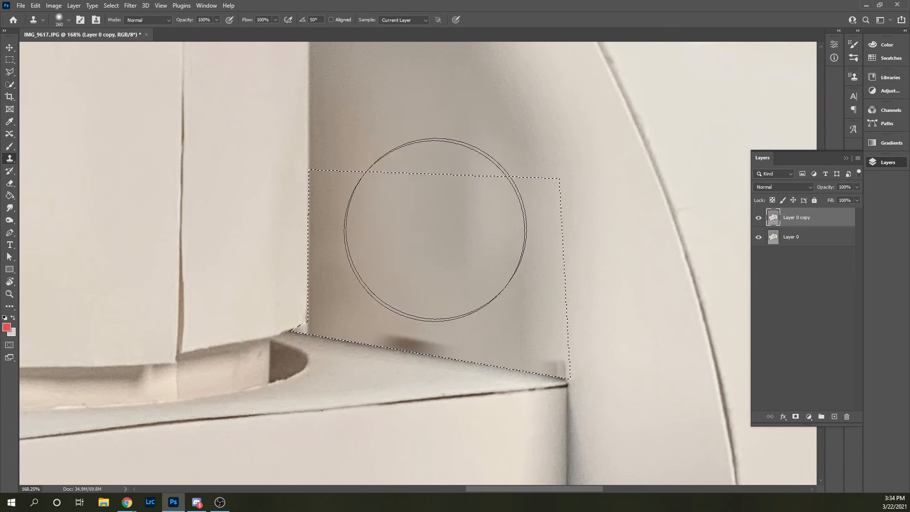
{"action": "left_click", "coordinate": [416, 253], "text": "alt"}
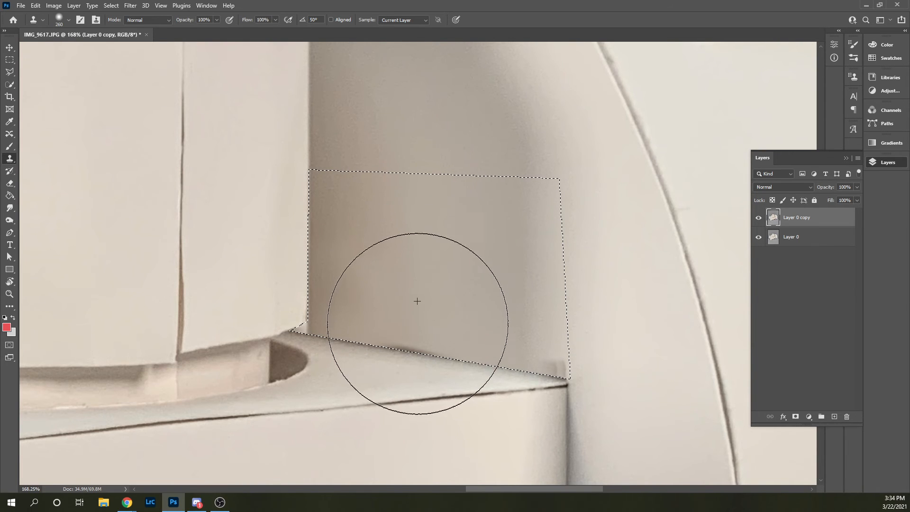
{"action": "left_click_drag", "start_coordinate": [417, 323], "coordinate": [421, 342]}
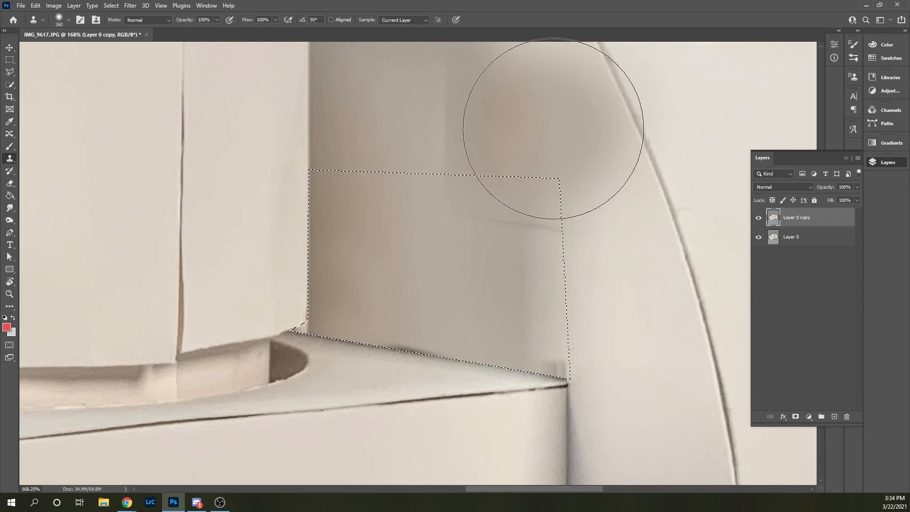
Resample the arch's shading and clone it over the leftover dark trace at the middle of the selection's lower edge.
{"action": "scroll", "coordinate": [313, 427], "scroll_direction": "up", "scroll_amount": 5}
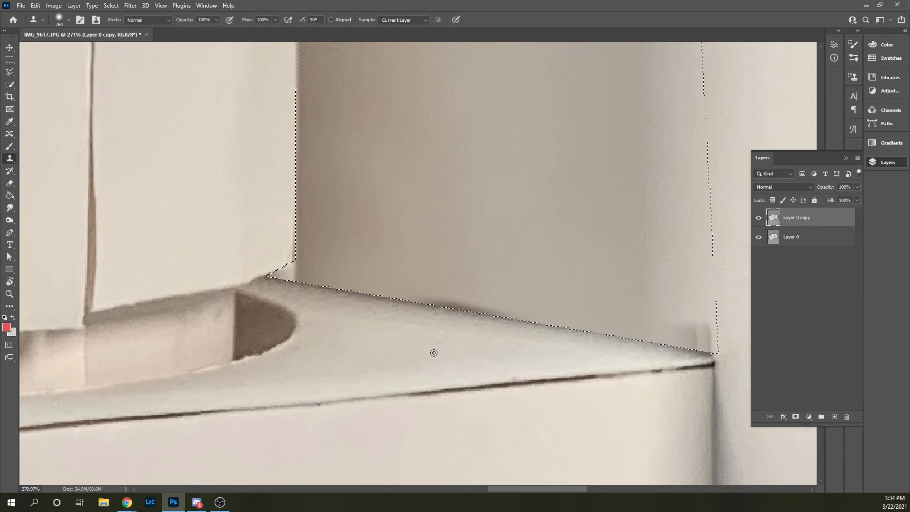
{"action": "scroll", "coordinate": [400, 329], "scroll_direction": "down", "scroll_amount": 2}
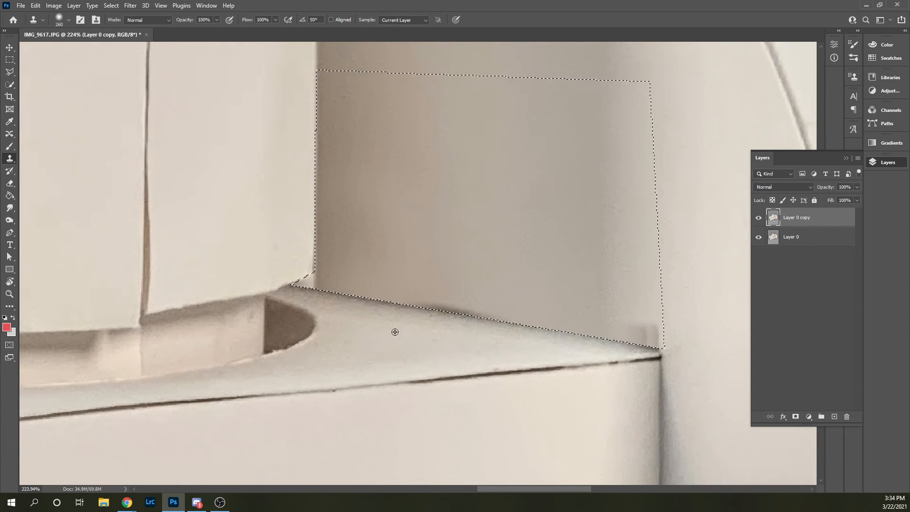
{"action": "scroll", "coordinate": [395, 332], "scroll_direction": "down", "scroll_amount": 2}
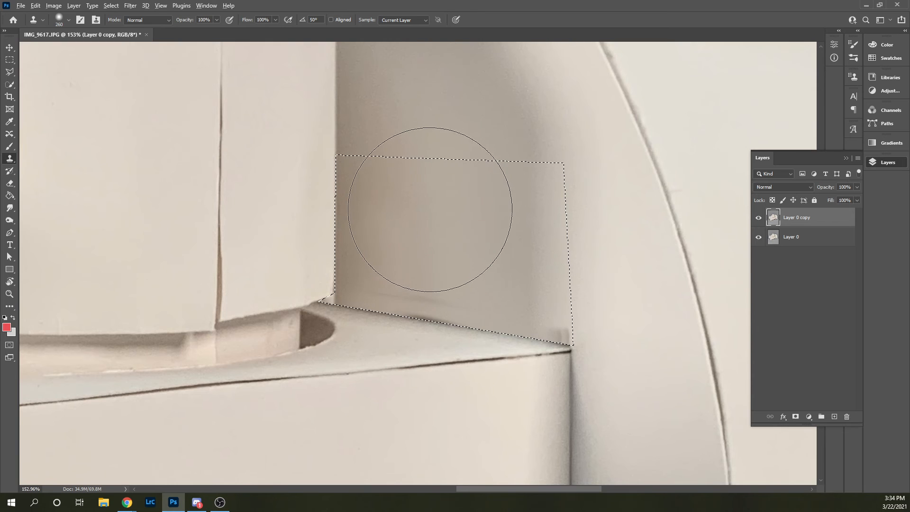
{"action": "left_click", "coordinate": [429, 199], "text": "alt"}
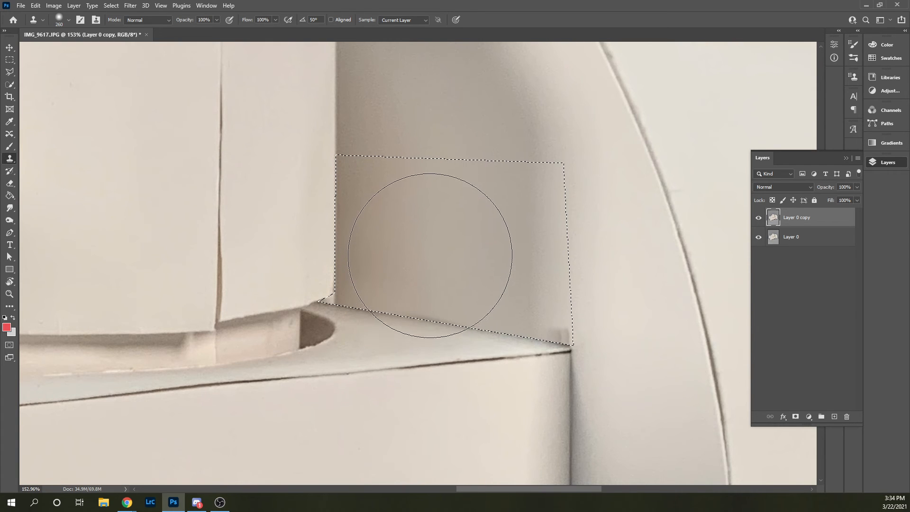
{"action": "left_click", "coordinate": [426, 290]}
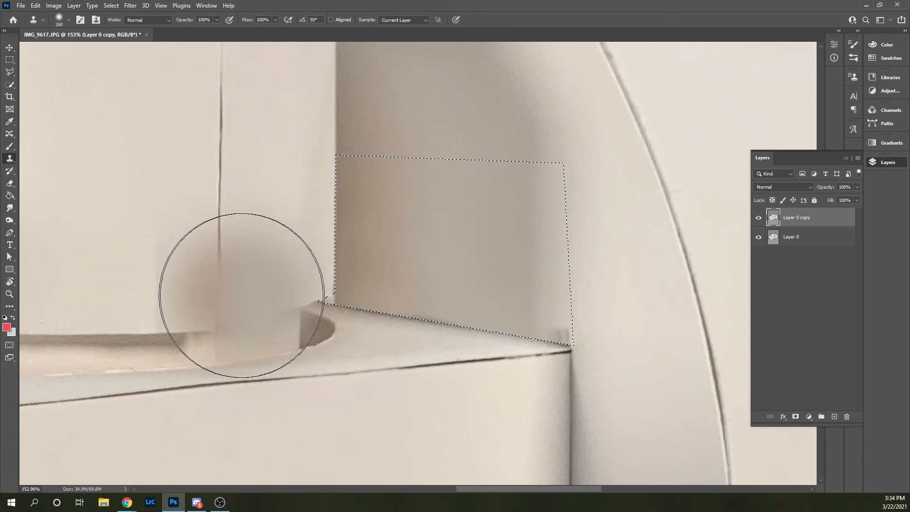
Sample the shading above the block's far corner, clone it down over the leftover mark there, and clear the selection.
{"action": "scroll", "coordinate": [225, 285], "scroll_direction": "down", "scroll_amount": 1}
{"action": "scroll", "coordinate": [547, 318], "scroll_direction": "up", "scroll_amount": 1}
{"action": "scroll", "coordinate": [547, 319], "scroll_direction": "up", "scroll_amount": 1}
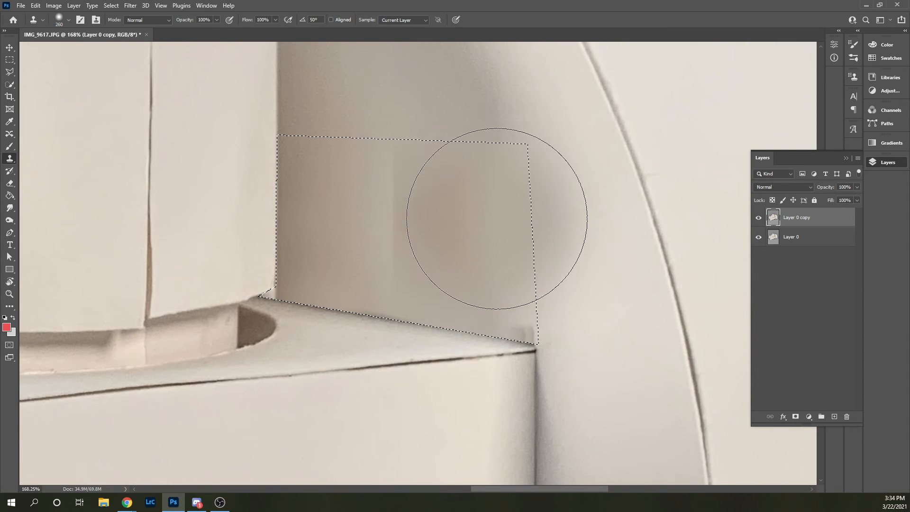
{"action": "left_click", "coordinate": [498, 233], "text": "alt"}
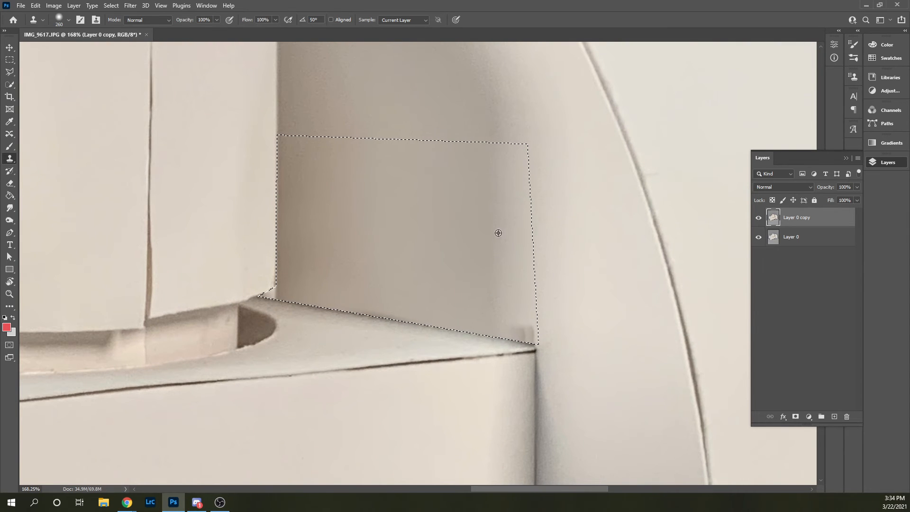
{"action": "left_click", "coordinate": [504, 274]}
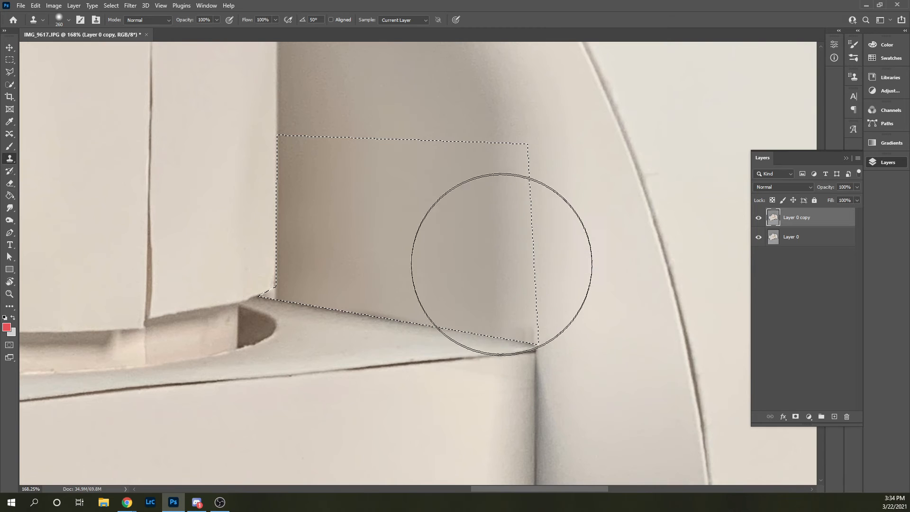
{"action": "left_click_drag", "start_coordinate": [494, 232], "coordinate": [508, 348]}
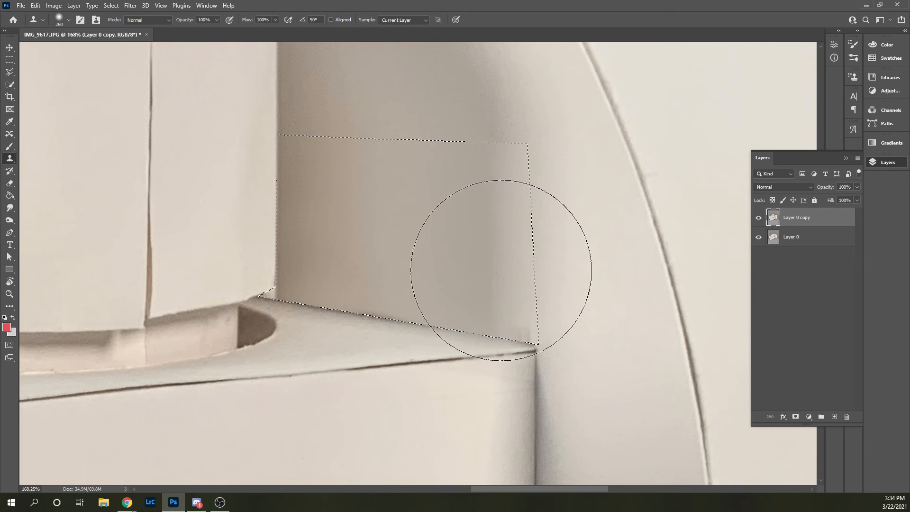
{"action": "left_click_drag", "start_coordinate": [502, 269], "coordinate": [504, 327]}
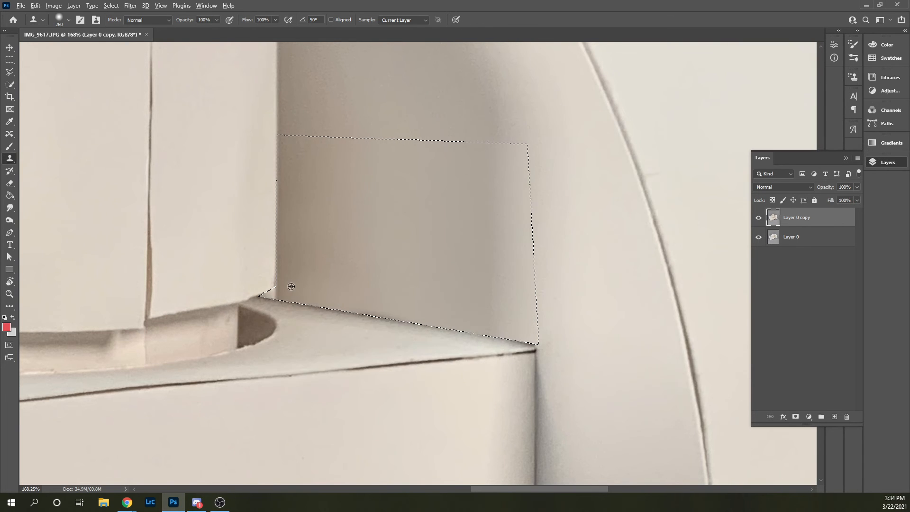
{"action": "scroll", "coordinate": [346, 288], "scroll_direction": "down", "scroll_amount": 2}
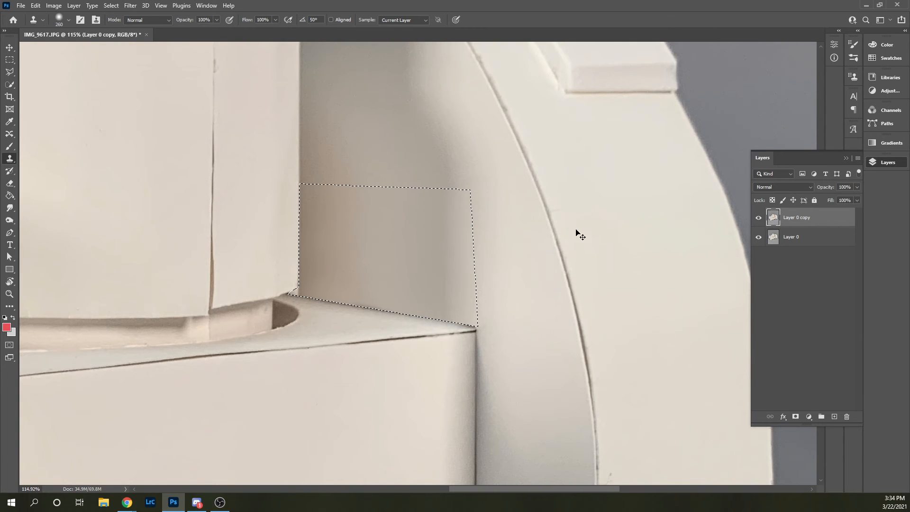
{"action": "key", "text": "ctrl+d"}
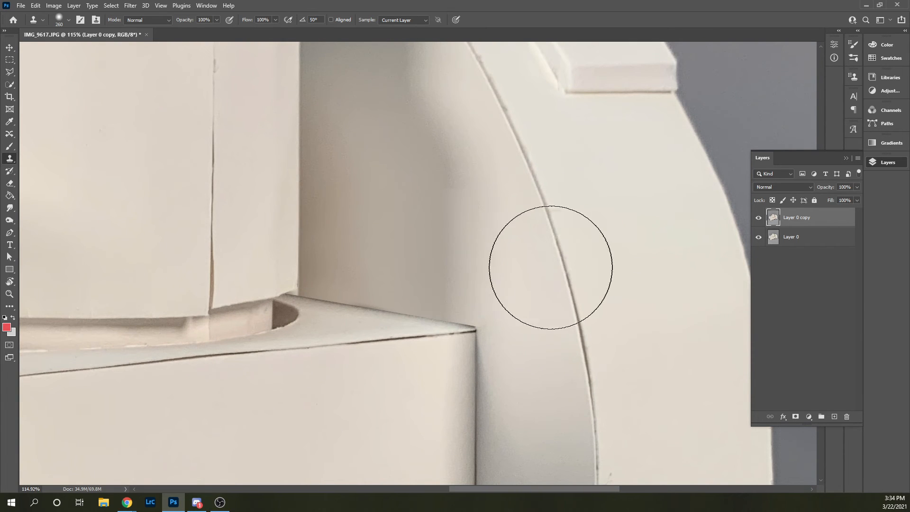
Compare the retouched gap with the original photo by hiding and showing Layer 0 copy.
{"action": "scroll", "coordinate": [633, 270], "scroll_direction": "down", "scroll_amount": 2}
{"action": "scroll", "coordinate": [633, 270], "scroll_direction": "down", "scroll_amount": 2}
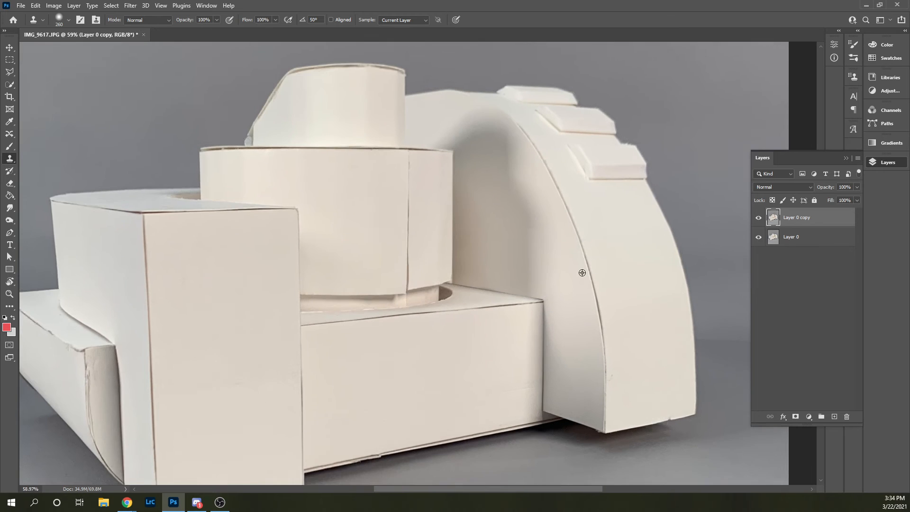
{"action": "scroll", "coordinate": [512, 240], "scroll_direction": "up", "scroll_amount": 4}
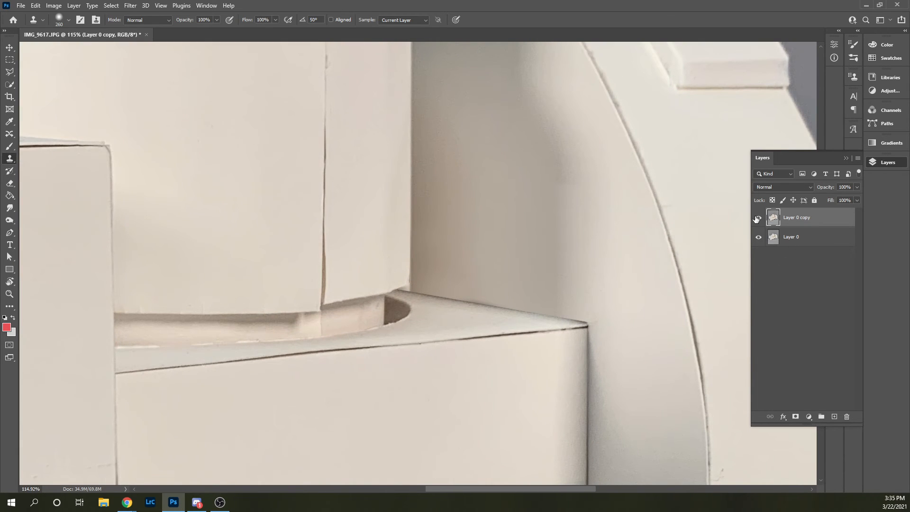
{"action": "left_click", "coordinate": [9, 47]}
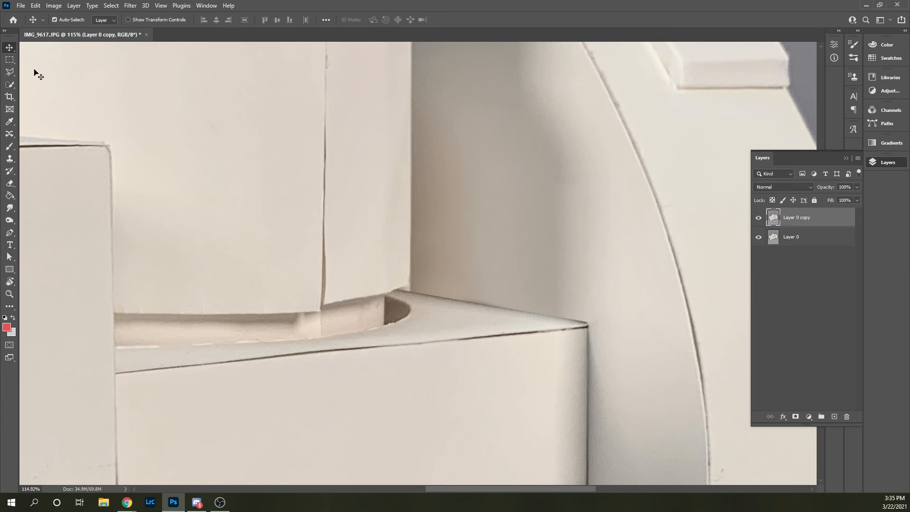
{"action": "left_click", "coordinate": [759, 219]}
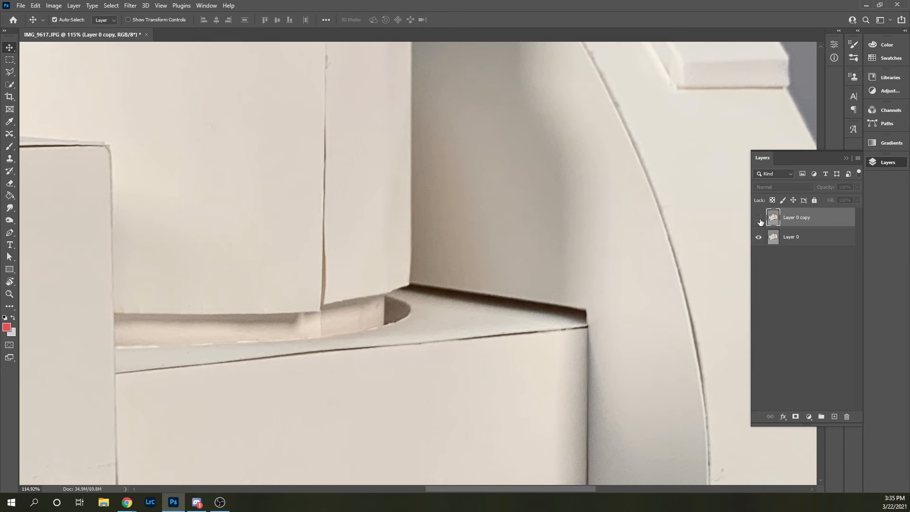
{"action": "left_click", "coordinate": [759, 219]}
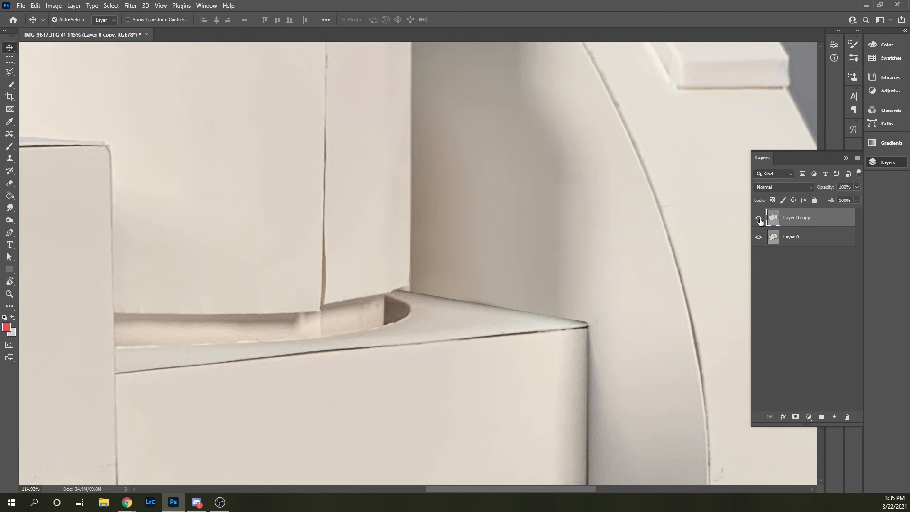
Outline the light leftover patch at the drum's lower corner with a triangular Polygonal Lasso selection.
{"action": "scroll", "coordinate": [384, 291], "scroll_direction": "up", "scroll_amount": 5}
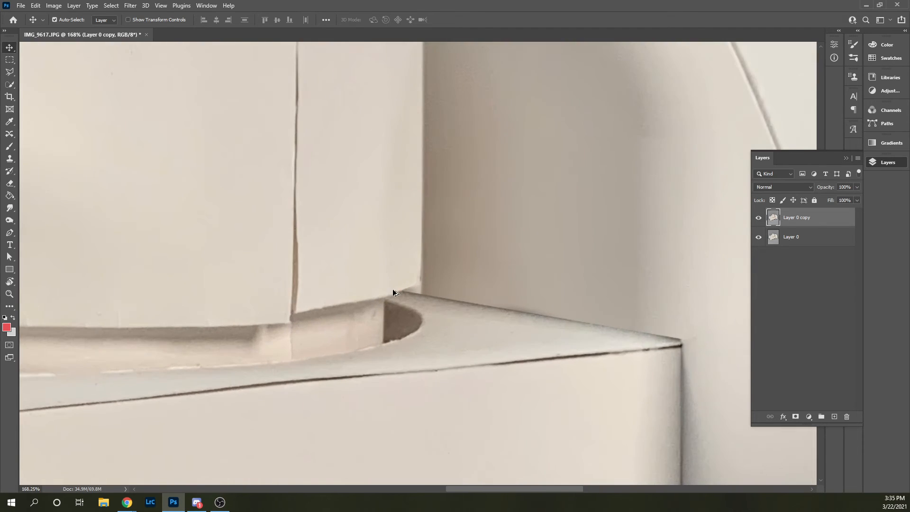
{"action": "scroll", "coordinate": [408, 298], "scroll_direction": "up", "scroll_amount": 2}
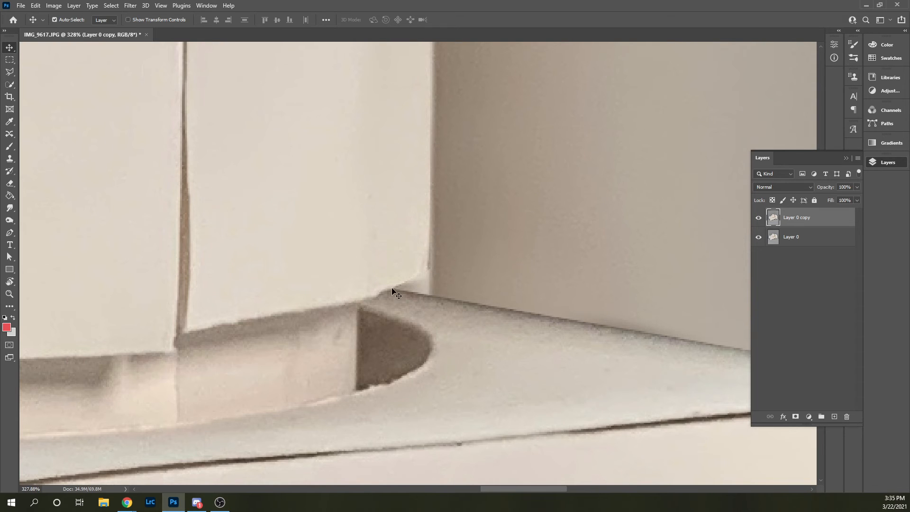
{"action": "scroll", "coordinate": [297, 325], "scroll_direction": "down", "scroll_amount": 1}
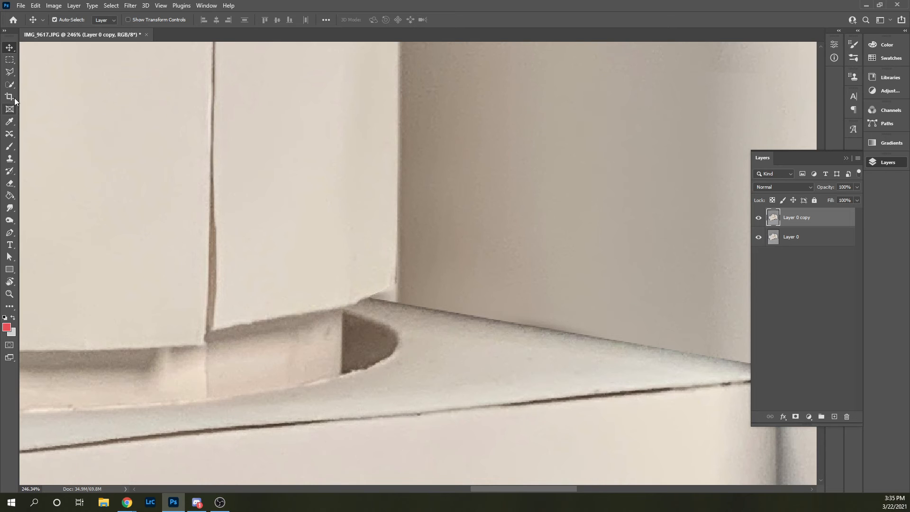
{"action": "left_click", "coordinate": [10, 72]}
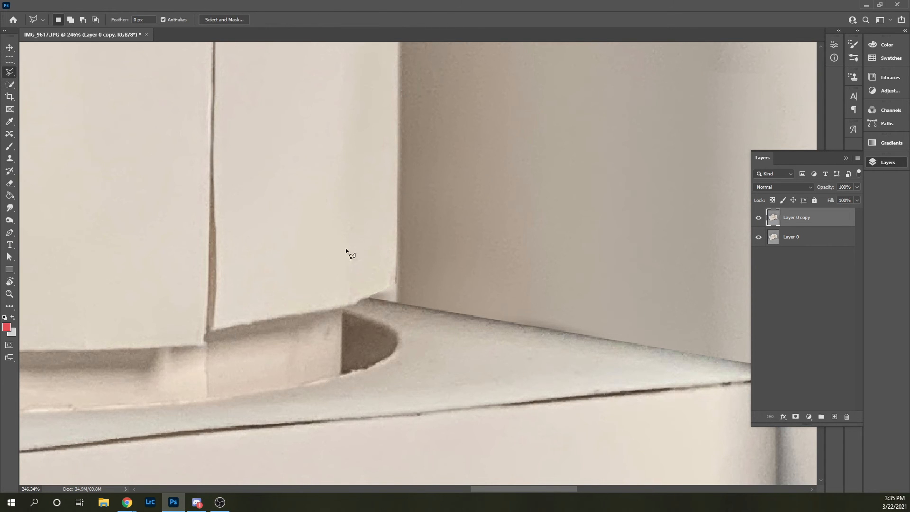
{"action": "scroll", "coordinate": [391, 286], "scroll_direction": "up", "scroll_amount": 1}
{"action": "scroll", "coordinate": [391, 285], "scroll_direction": "up", "scroll_amount": 1}
{"action": "left_click", "coordinate": [409, 268]}
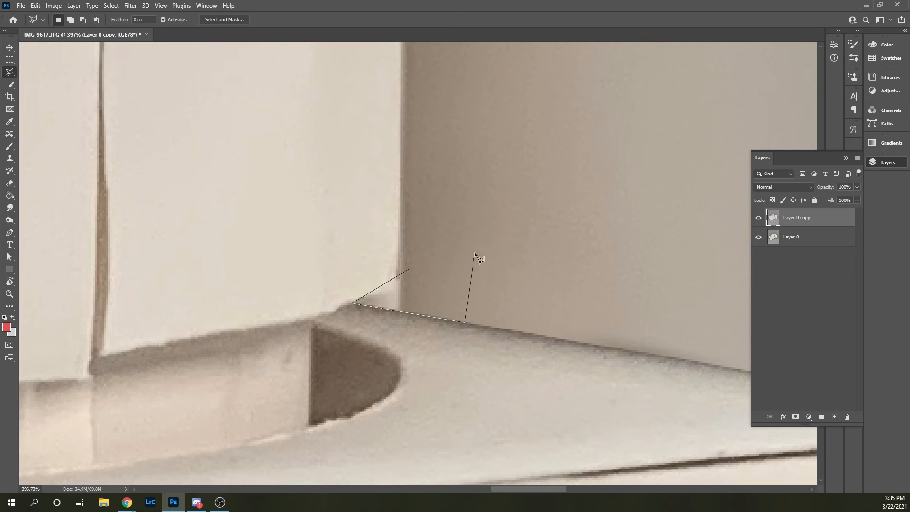
{"action": "left_click", "coordinate": [409, 269]}
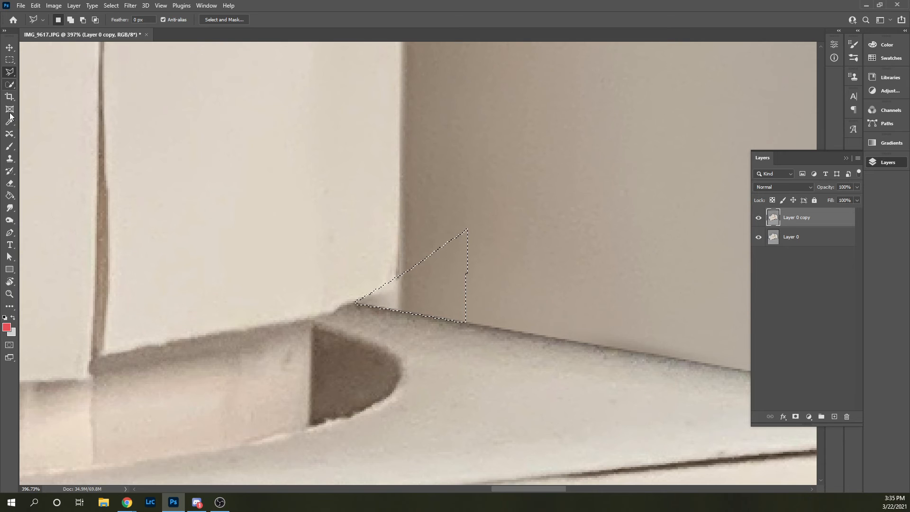
Reduce the Clone Stamp brush to 31 px and clone the adjacent shading over the light patch inside the triangular selection.
{"action": "left_click", "coordinate": [10, 159]}
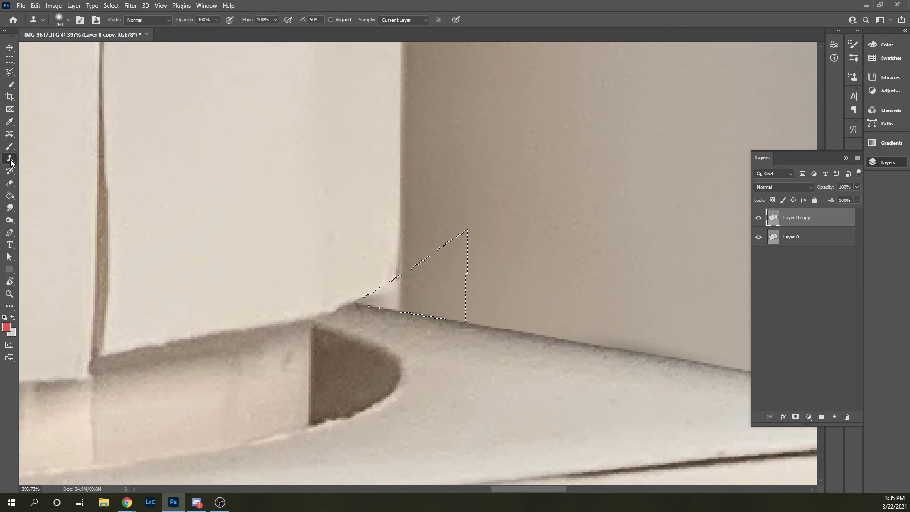
{"action": "mouse_move", "coordinate": [437, 250]}
{"action": "left_mouse_down"}
{"action": "mouse_move", "coordinate": [322, 245]}
{"action": "mouse_move", "coordinate": [219, 258]}
{"action": "left_mouse_up"}
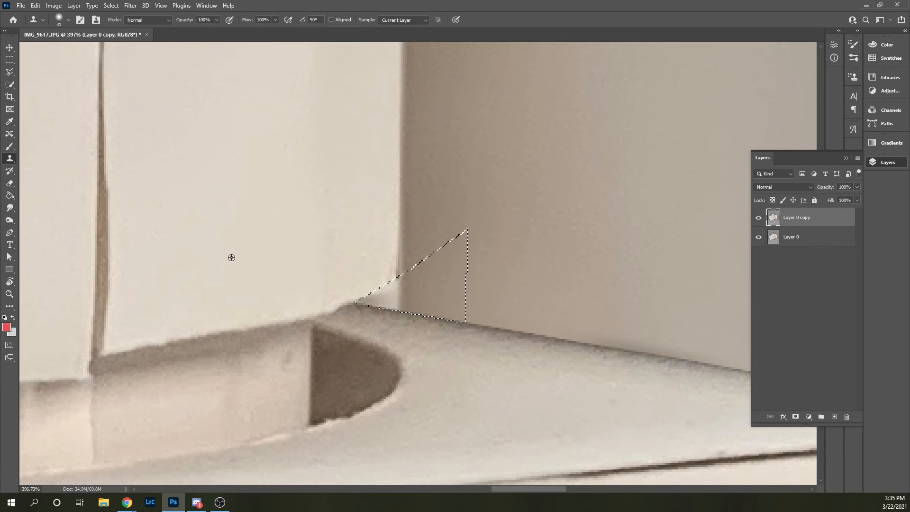
{"action": "left_click", "coordinate": [430, 292], "text": "alt"}
{"action": "mouse_move", "coordinate": [426, 291]}
{"action": "left_mouse_down"}
{"action": "mouse_move", "coordinate": [391, 294]}
{"action": "mouse_move", "coordinate": [441, 289]}
{"action": "mouse_move", "coordinate": [366, 297]}
{"action": "left_mouse_up"}
{"action": "left_click", "coordinate": [441, 289], "text": "alt"}
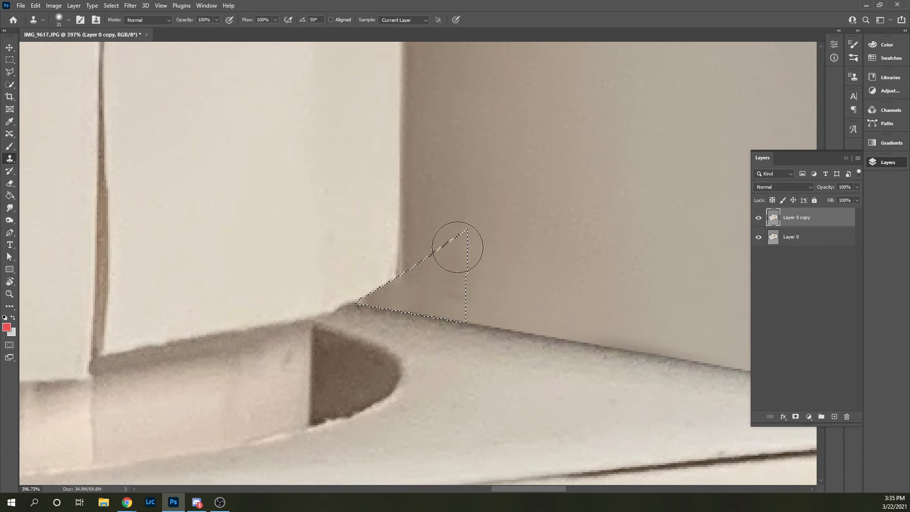
{"action": "left_click_drag", "start_coordinate": [421, 290], "coordinate": [428, 267]}
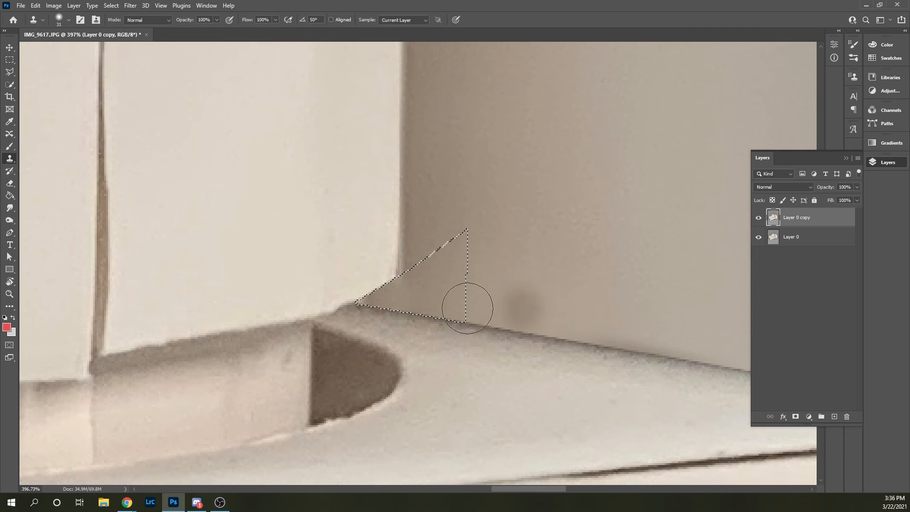
Resample the shading along the drum's edge, clone it into the selection's tip at the drum corner, and deselect.
{"action": "left_click", "coordinate": [419, 294], "text": "alt"}
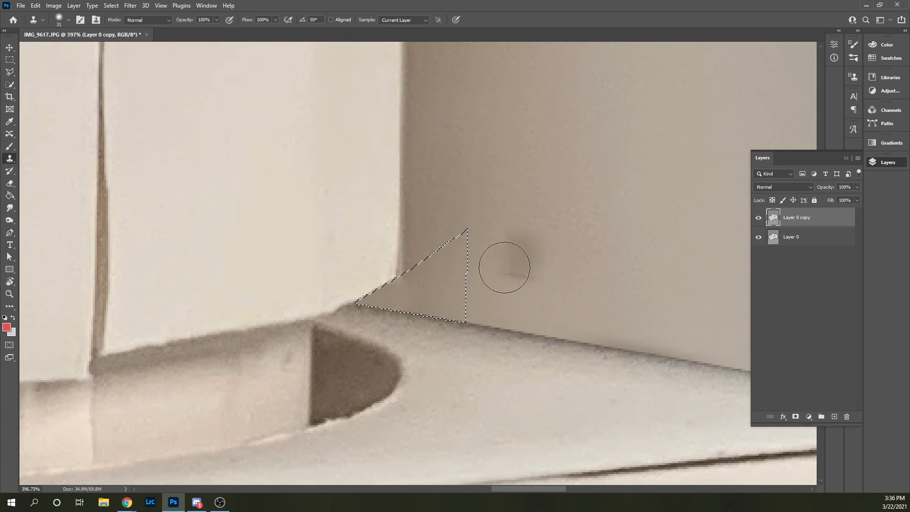
{"action": "left_click", "coordinate": [404, 237], "text": "alt"}
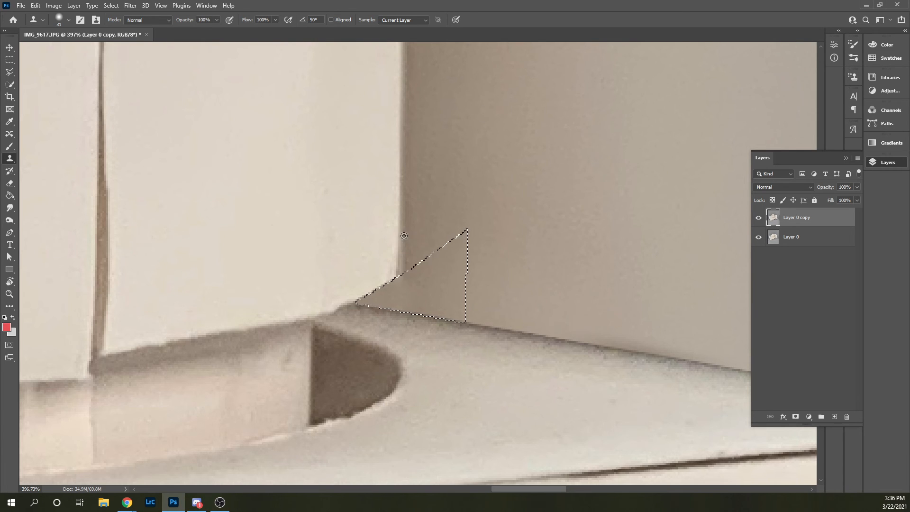
{"action": "left_click", "coordinate": [380, 297]}
{"action": "scroll", "coordinate": [343, 296], "scroll_direction": "down", "scroll_amount": 3}
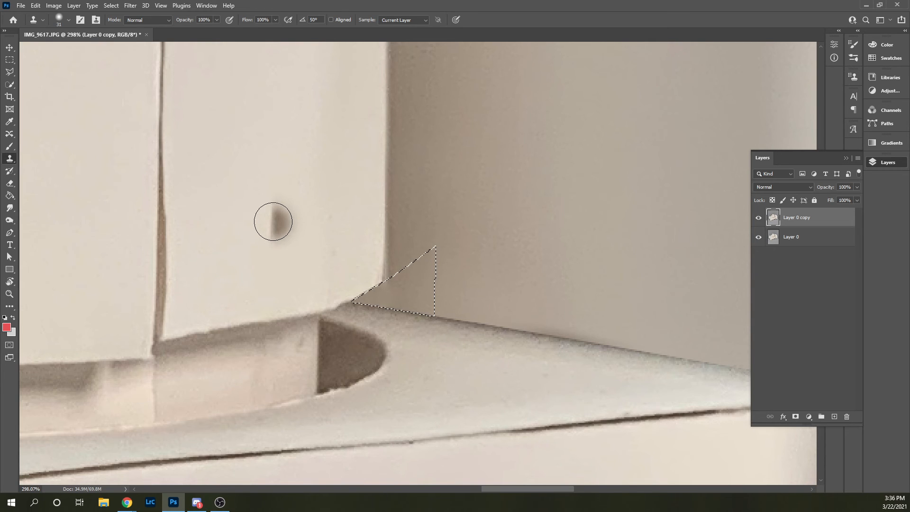
{"action": "key", "text": "ctrl+d"}
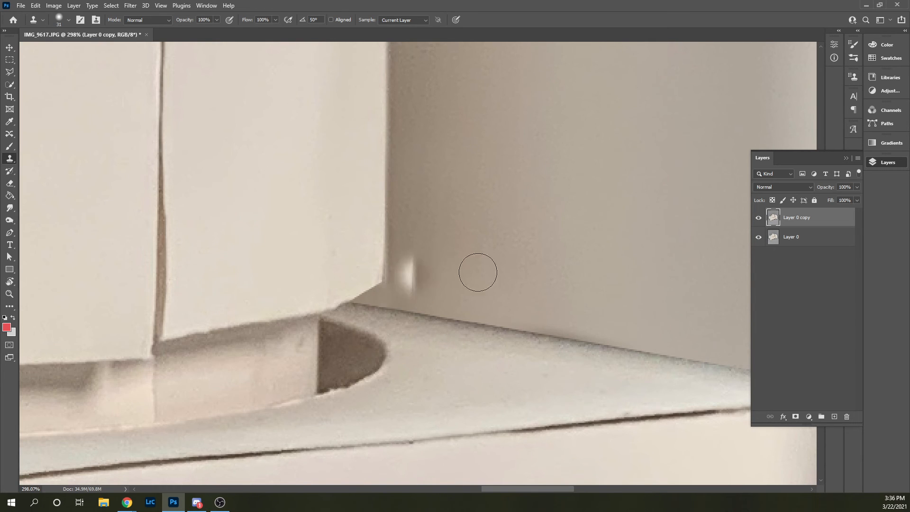
Inspect the retouched drum corner up close, and compare the whole photo with the original by hiding and showing Layer 0 copy.
{"action": "scroll", "coordinate": [487, 345], "scroll_direction": "down", "scroll_amount": 2}
{"action": "scroll", "coordinate": [401, 315], "scroll_direction": "up", "scroll_amount": 8}
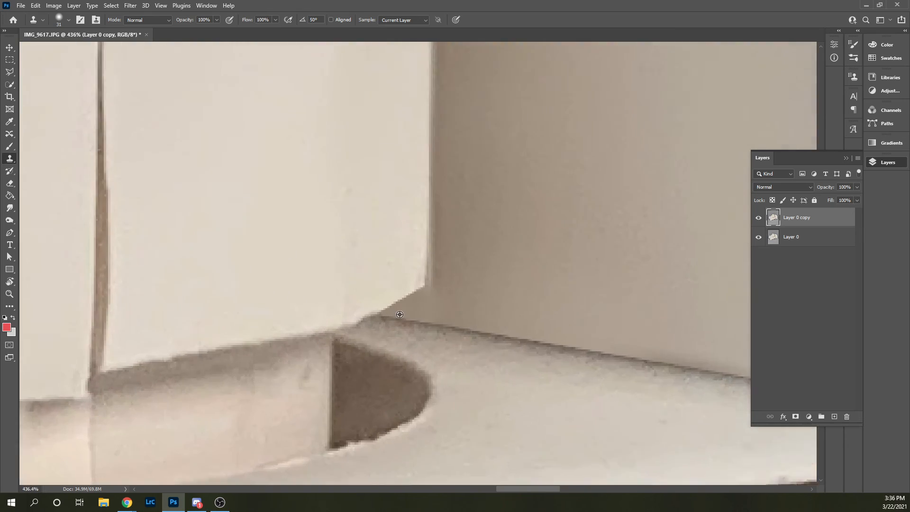
{"action": "scroll", "coordinate": [403, 318], "scroll_direction": "down", "scroll_amount": 4}
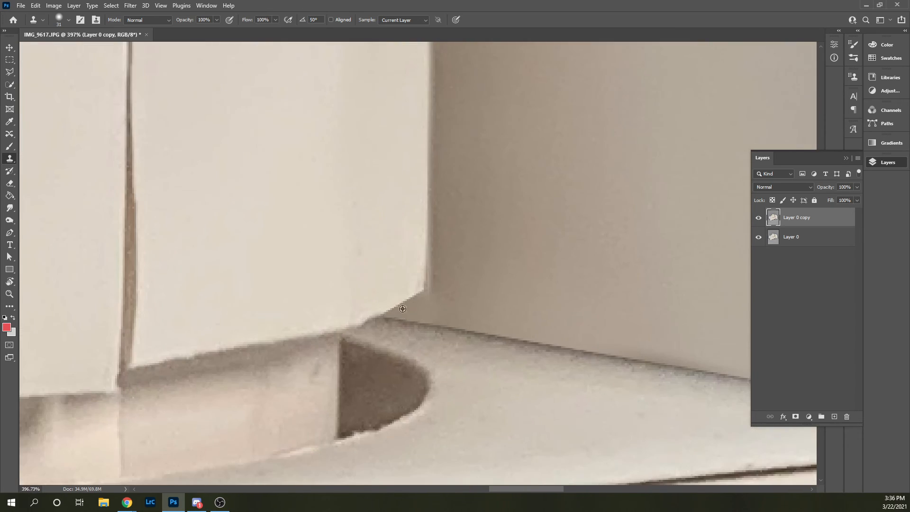
{"action": "scroll", "coordinate": [408, 304], "scroll_direction": "down", "scroll_amount": 2}
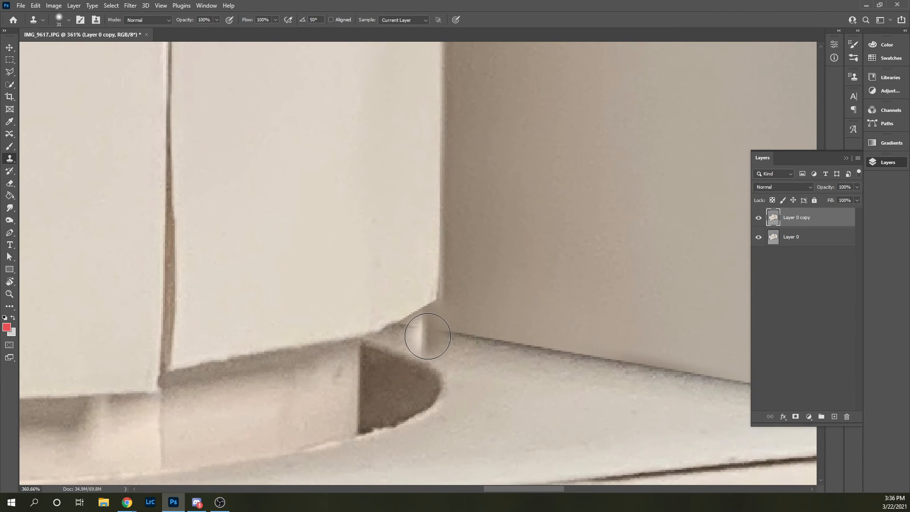
{"action": "scroll", "coordinate": [427, 334], "scroll_direction": "down", "scroll_amount": 2}
{"action": "scroll", "coordinate": [419, 327], "scroll_direction": "up", "scroll_amount": 4}
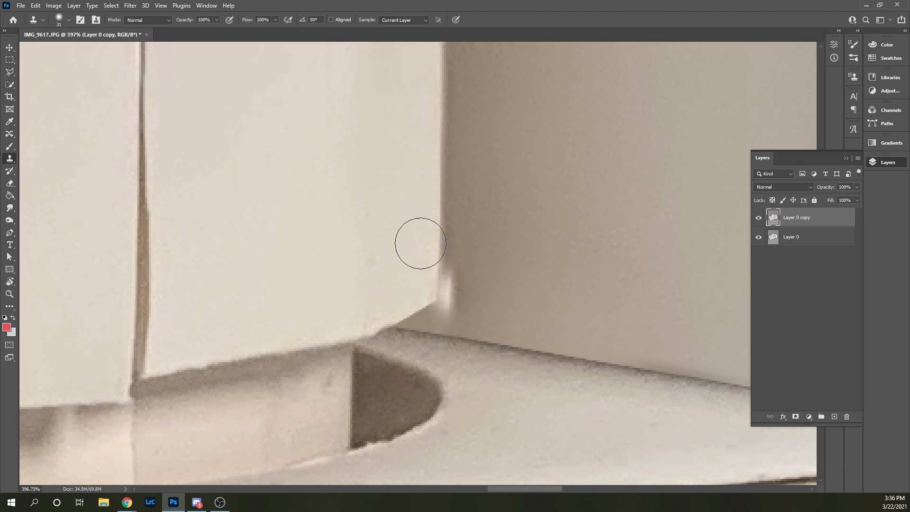
{"action": "scroll", "coordinate": [465, 308], "scroll_direction": "down", "scroll_amount": 5}
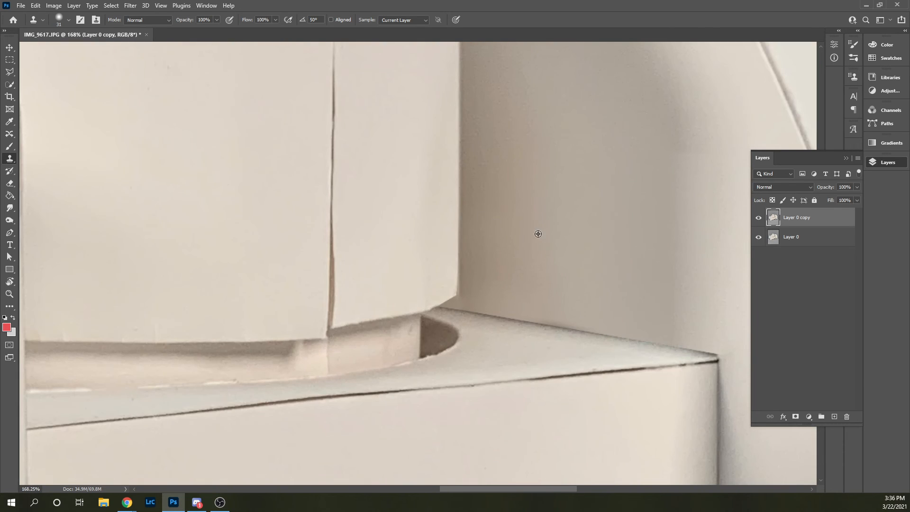
{"action": "scroll", "coordinate": [538, 234], "scroll_direction": "down", "scroll_amount": 4}
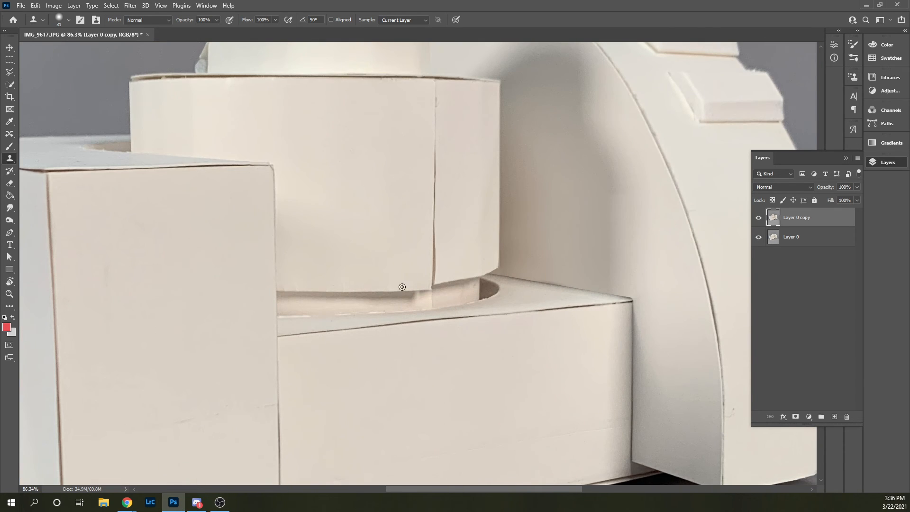
{"action": "scroll", "coordinate": [393, 284], "scroll_direction": "down", "scroll_amount": 4}
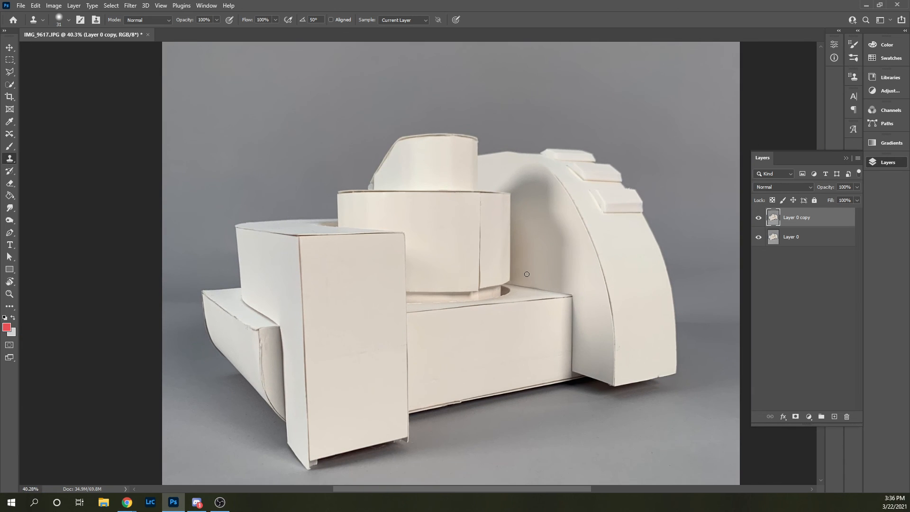
{"action": "scroll", "coordinate": [321, 277], "scroll_direction": "down", "scroll_amount": 1}
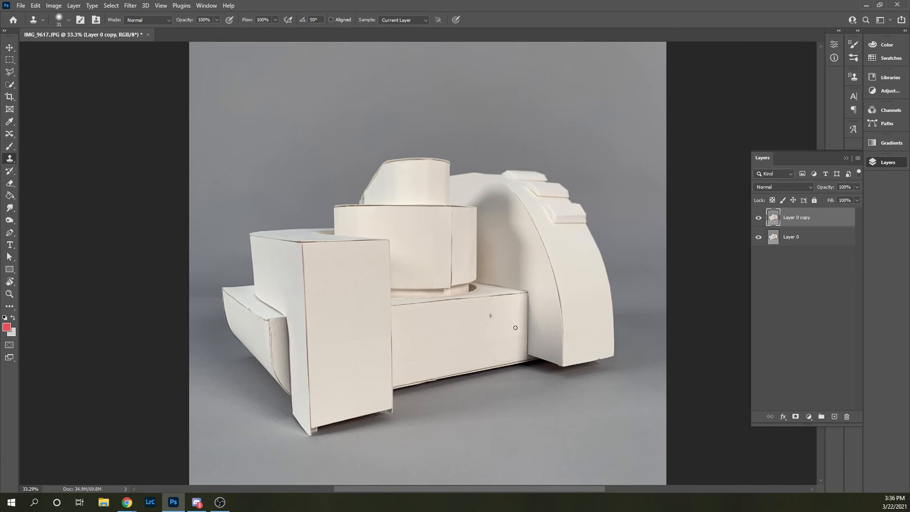
{"action": "left_click", "coordinate": [759, 218]}
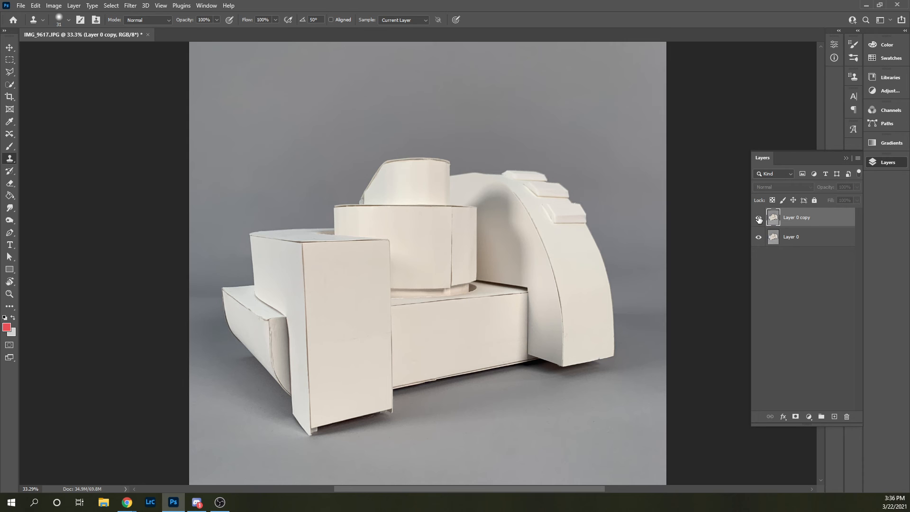
{"action": "left_click", "coordinate": [759, 218]}
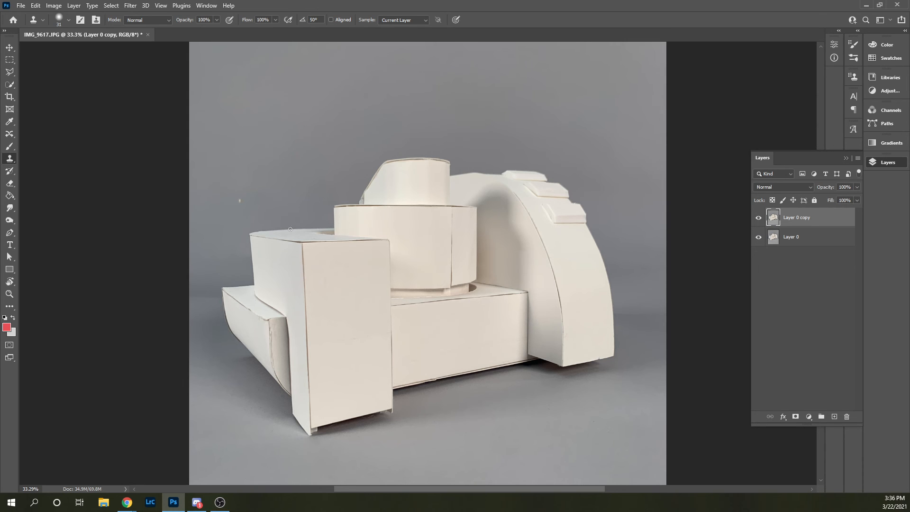
Outline the dark seam under the tall block's top edge, up to its front corner, with a Polygonal Lasso selection reaching into the side face.
{"action": "scroll", "coordinate": [290, 229], "scroll_direction": "up", "scroll_amount": 5}
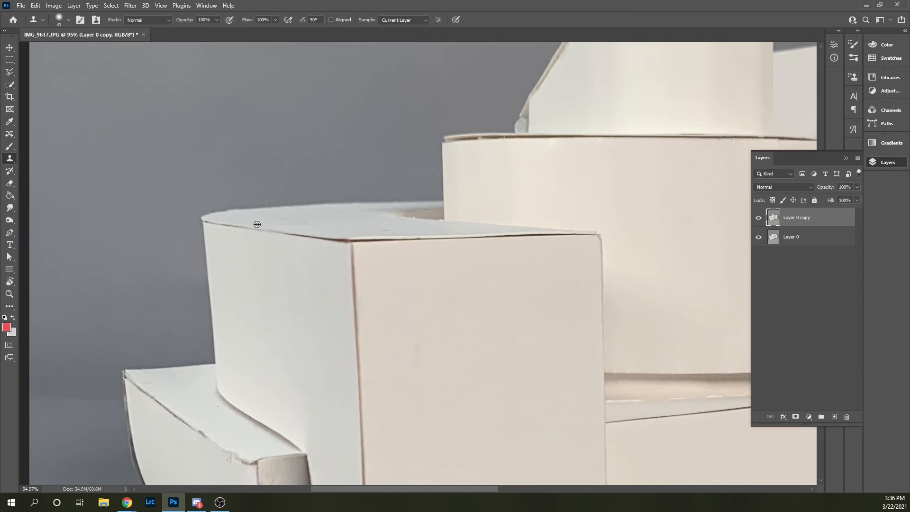
{"action": "scroll", "coordinate": [262, 227], "scroll_direction": "up", "scroll_amount": 3}
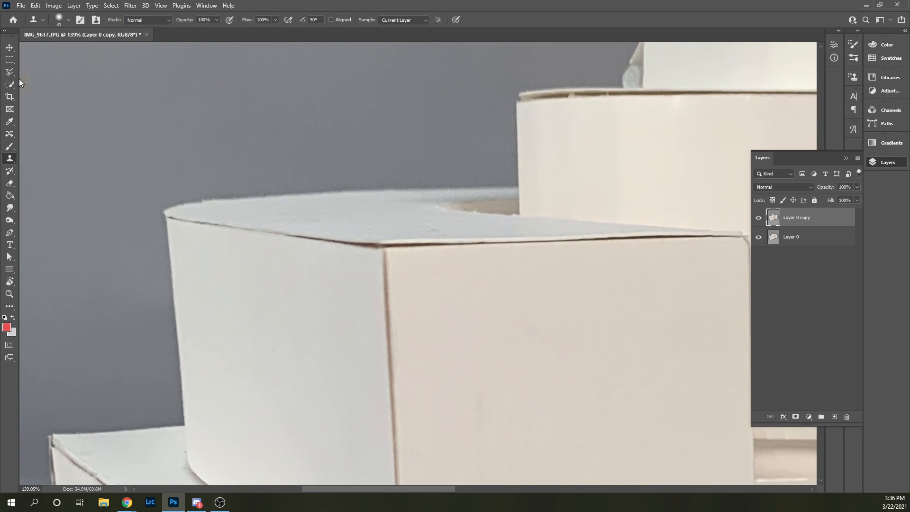
{"action": "left_click", "coordinate": [10, 72]}
{"action": "scroll", "coordinate": [297, 260], "scroll_direction": "up", "scroll_amount": 2}
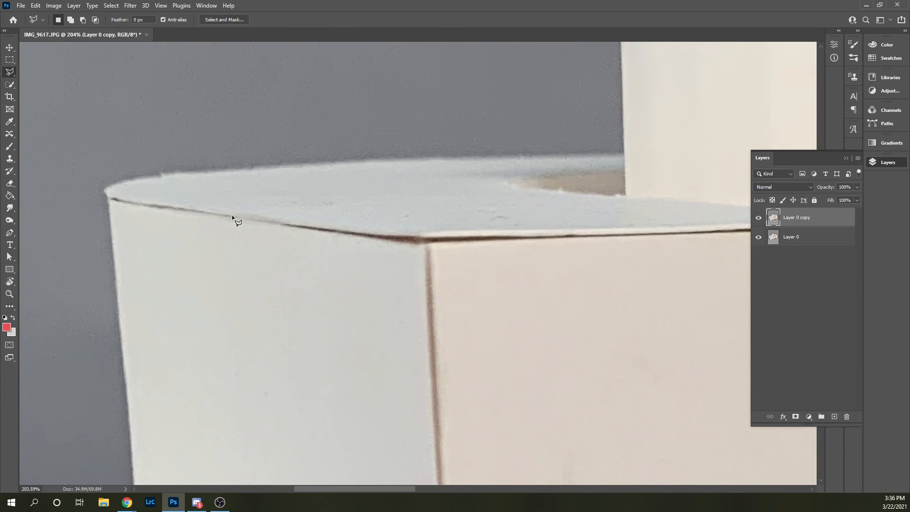
{"action": "left_click", "coordinate": [232, 216]}
{"action": "scroll", "coordinate": [422, 244], "scroll_direction": "up", "scroll_amount": 1}
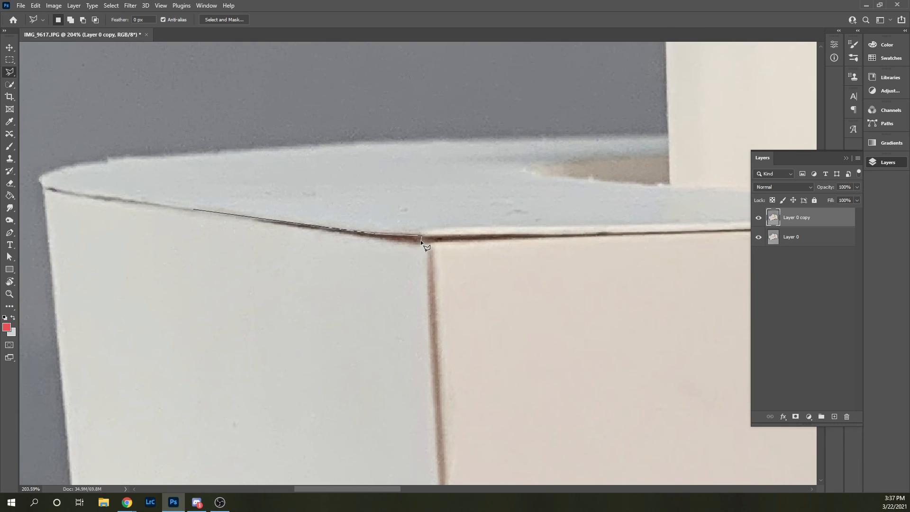
{"action": "scroll", "coordinate": [421, 243], "scroll_direction": "up", "scroll_amount": 1}
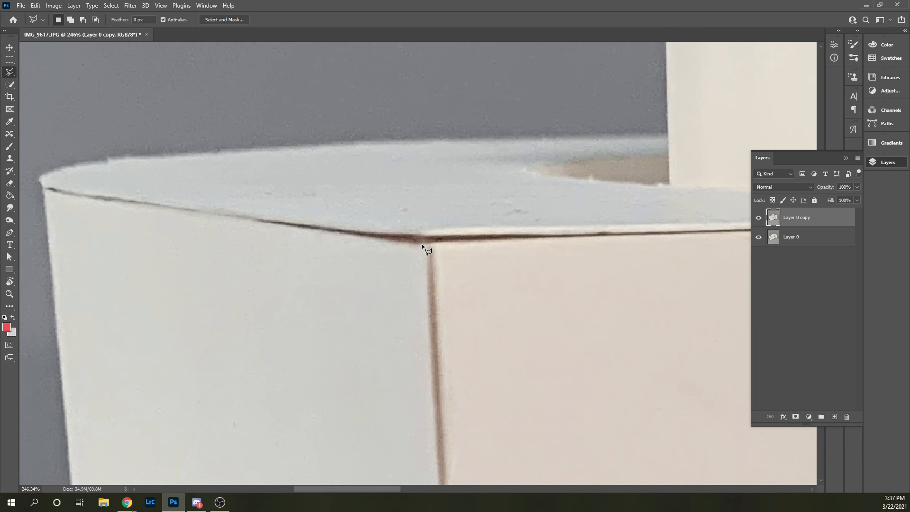
{"action": "left_click", "coordinate": [263, 219]}
{"action": "left_click", "coordinate": [428, 260]}
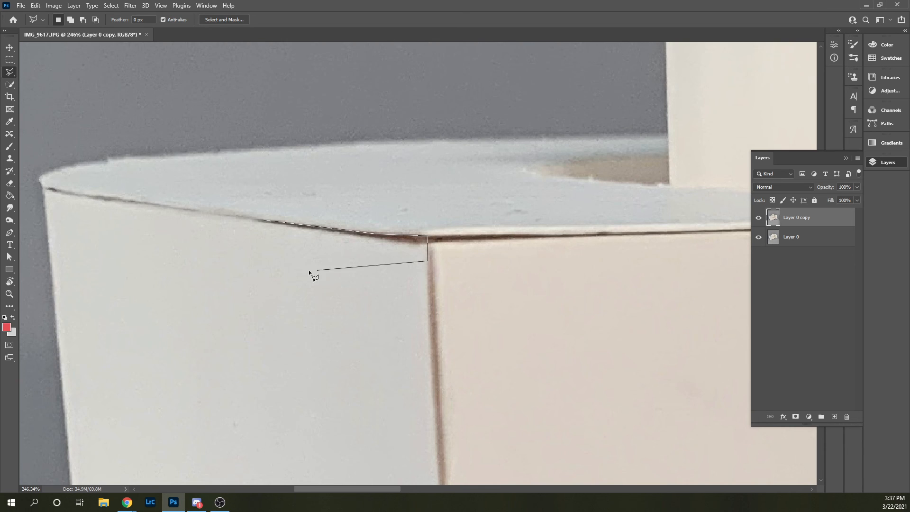
{"action": "left_click", "coordinate": [294, 296]}
{"action": "left_click", "coordinate": [239, 247]}
{"action": "scroll", "coordinate": [249, 224], "scroll_direction": "up", "scroll_amount": 5}
{"action": "scroll", "coordinate": [234, 246], "scroll_direction": "down", "scroll_amount": 7}
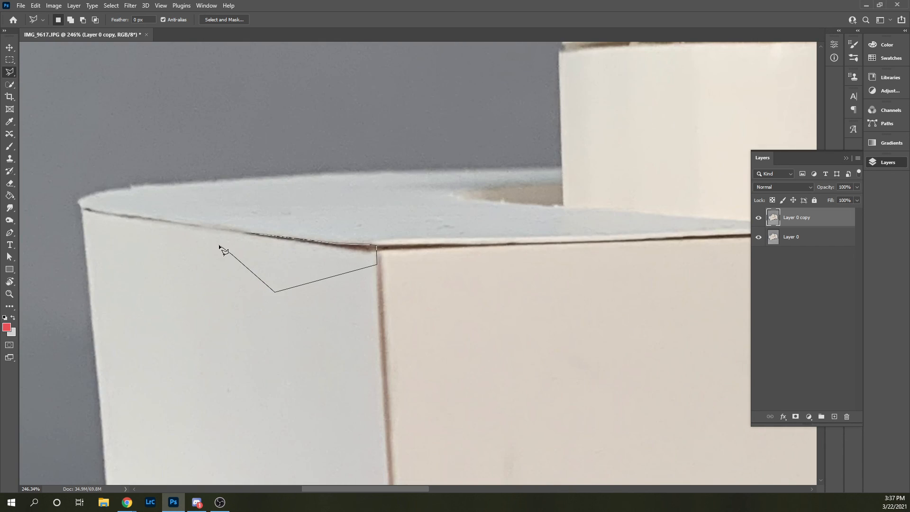
{"action": "scroll", "coordinate": [221, 240], "scroll_direction": "down", "scroll_amount": 1}
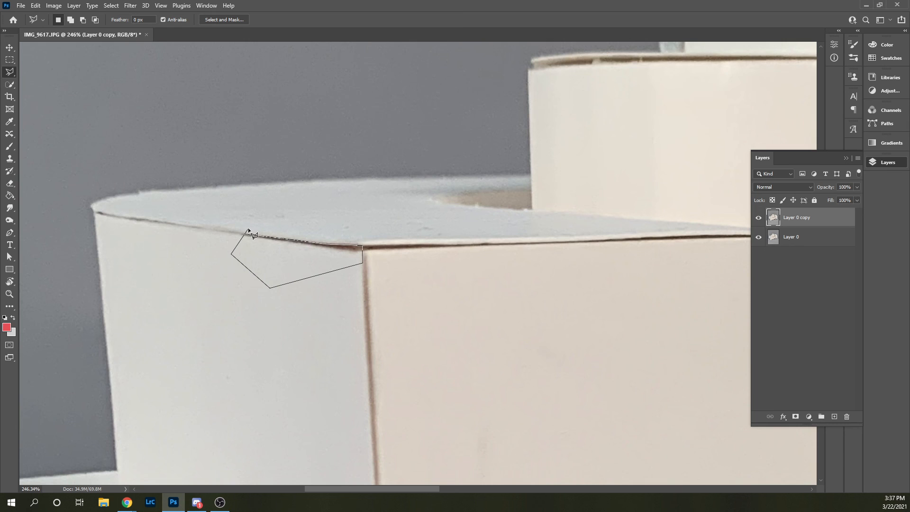
{"action": "left_click", "coordinate": [223, 242]}
{"action": "scroll", "coordinate": [255, 235], "scroll_direction": "up", "scroll_amount": 3}
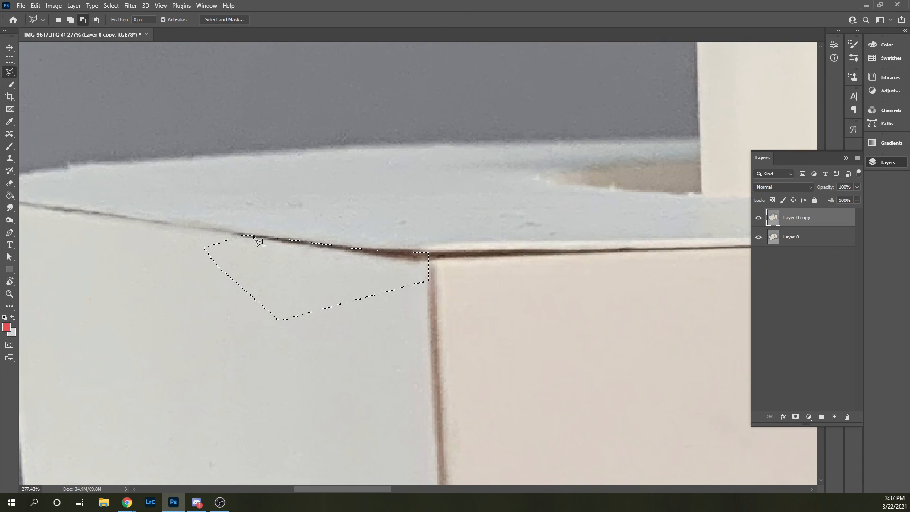
{"action": "scroll", "coordinate": [119, 274], "scroll_direction": "down", "scroll_amount": 3}
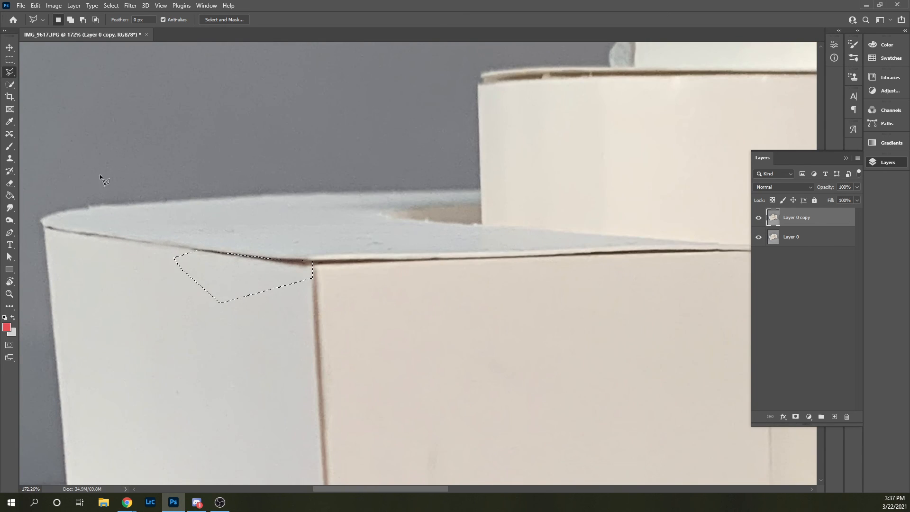
Sample the block's clean side face with the Clone Stamp, paint over the dark seam inside the selection, and deselect.
{"action": "left_click", "coordinate": [11, 161]}
{"action": "scroll", "coordinate": [214, 266], "scroll_direction": "up", "scroll_amount": 3}
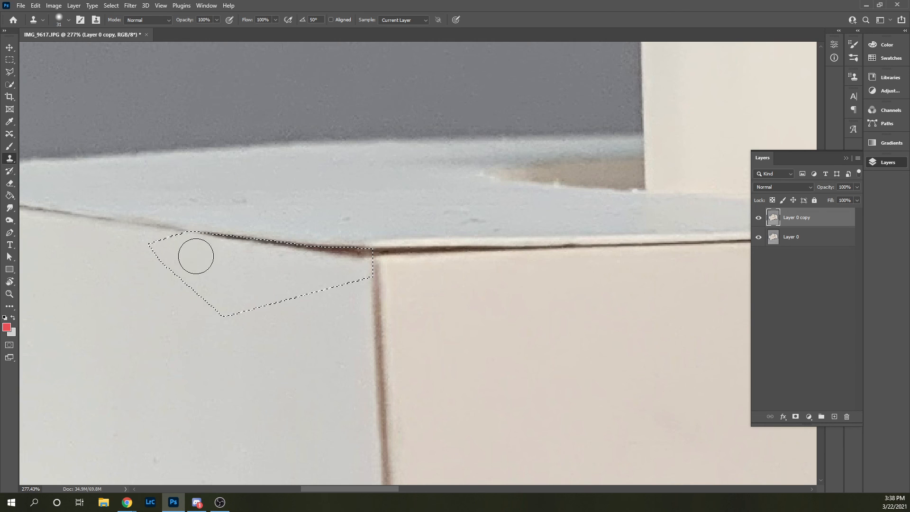
{"action": "scroll", "coordinate": [209, 284], "scroll_direction": "up", "scroll_amount": 2}
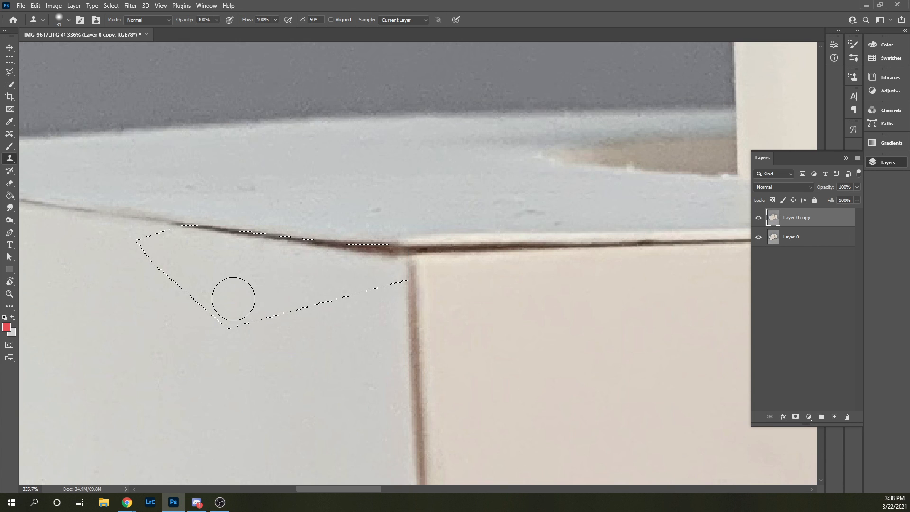
{"action": "key", "text": "alt"}
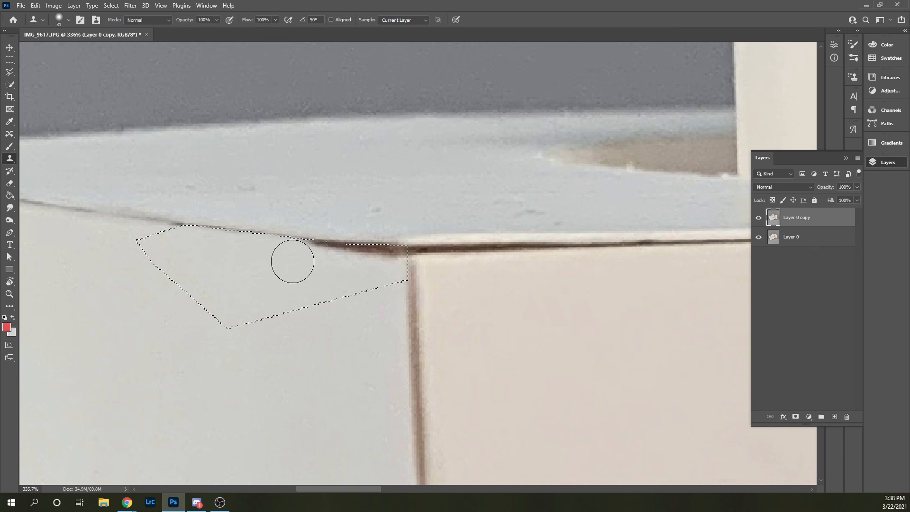
{"action": "mouse_move", "coordinate": [308, 258]}
{"action": "left_mouse_down"}
{"action": "mouse_move", "coordinate": [315, 249]}
{"action": "mouse_move", "coordinate": [339, 257]}
{"action": "mouse_move", "coordinate": [346, 246]}
{"action": "mouse_move", "coordinate": [360, 258]}
{"action": "mouse_move", "coordinate": [382, 252]}
{"action": "mouse_move", "coordinate": [382, 264]}
{"action": "mouse_move", "coordinate": [392, 254]}
{"action": "left_mouse_up"}
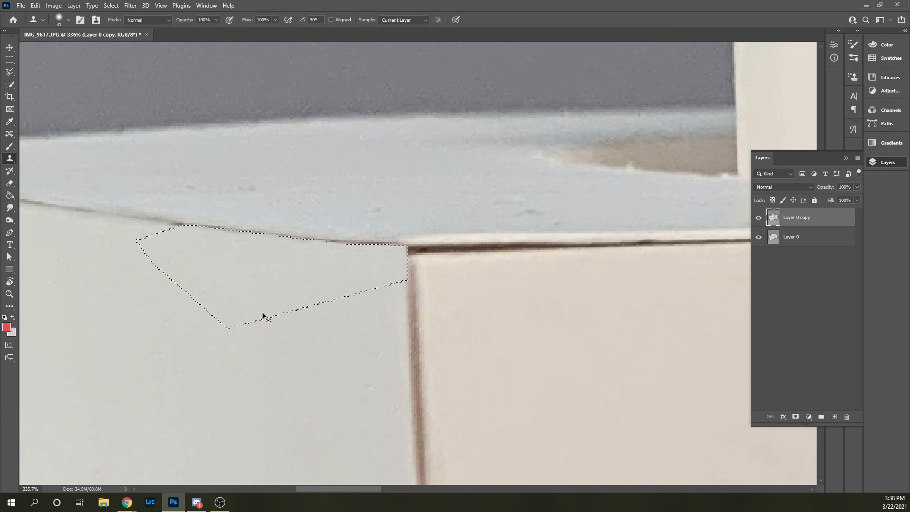
{"action": "key", "text": "ctrl+d"}
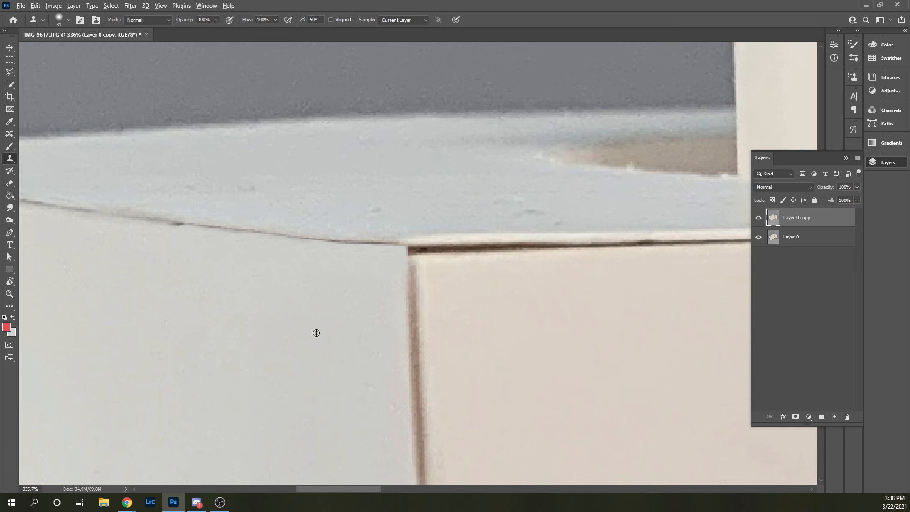
Check the cleaned seam on the tall block against the original by hiding and showing Layer 0 copy.
{"action": "scroll", "coordinate": [316, 333], "scroll_direction": "down", "scroll_amount": 5}
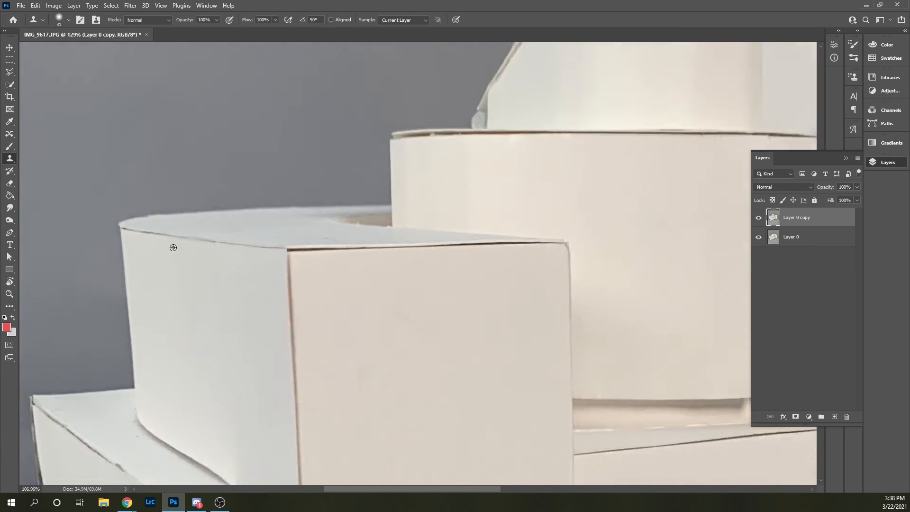
{"action": "scroll", "coordinate": [173, 248], "scroll_direction": "down", "scroll_amount": 3}
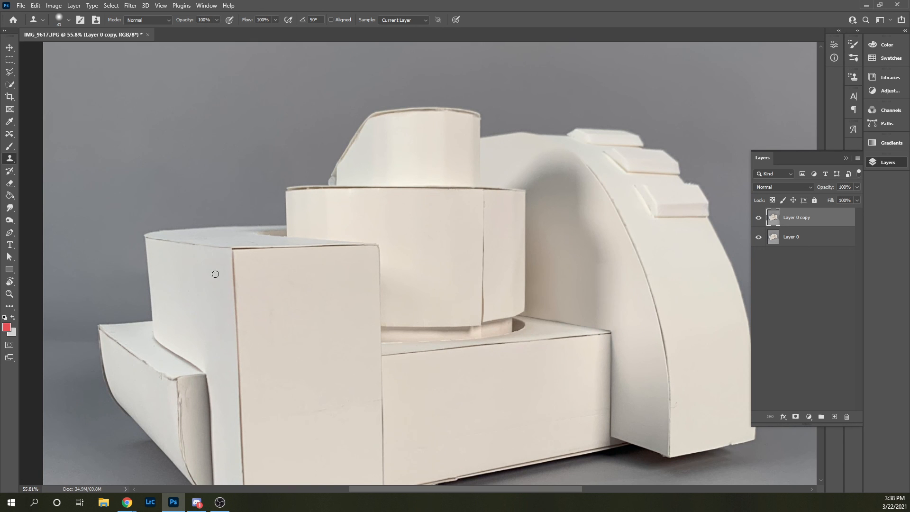
{"action": "scroll", "coordinate": [234, 260], "scroll_direction": "up", "scroll_amount": 3}
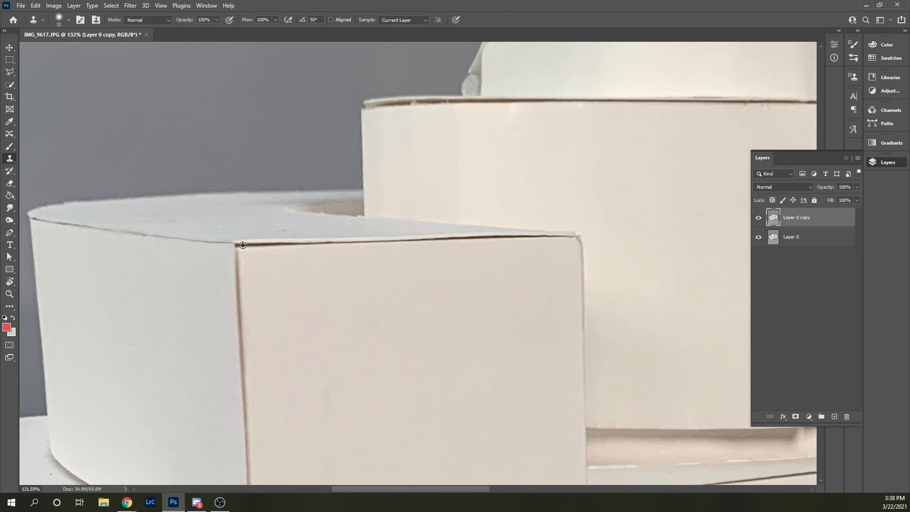
{"action": "scroll", "coordinate": [239, 245], "scroll_direction": "down", "scroll_amount": 2}
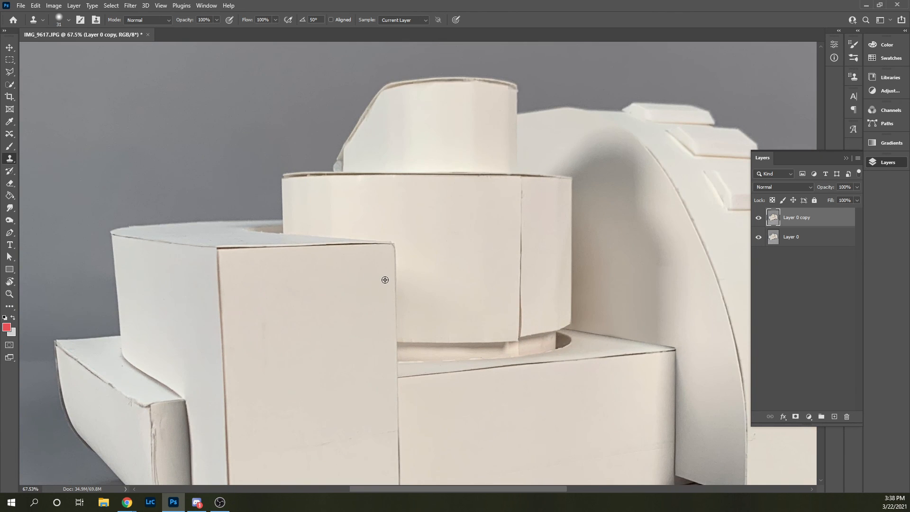
{"action": "scroll", "coordinate": [385, 279], "scroll_direction": "down", "scroll_amount": 1}
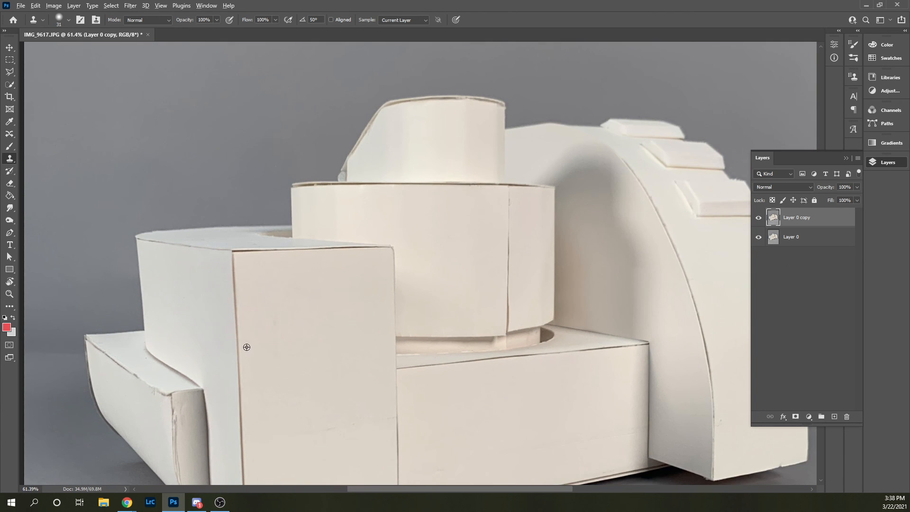
{"action": "scroll", "coordinate": [248, 344], "scroll_direction": "down", "scroll_amount": 1}
{"action": "left_click", "coordinate": [759, 218]}
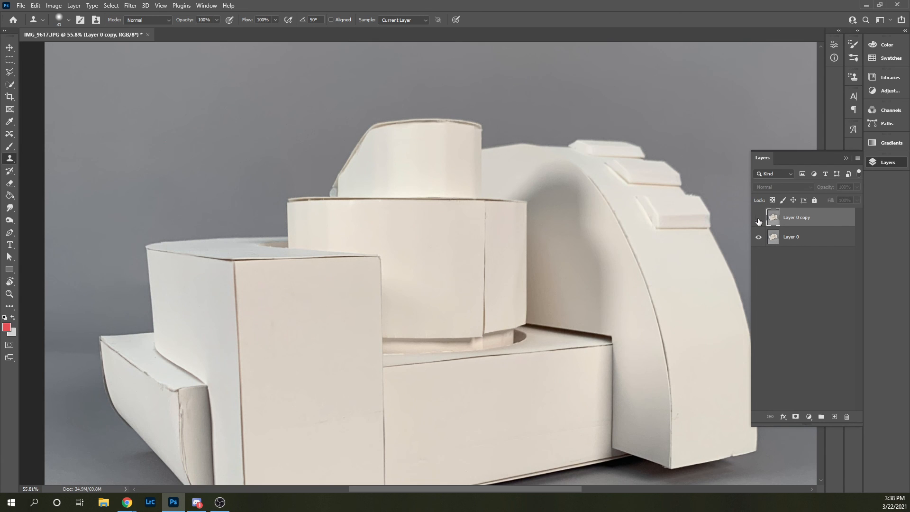
{"action": "left_click", "coordinate": [759, 220]}
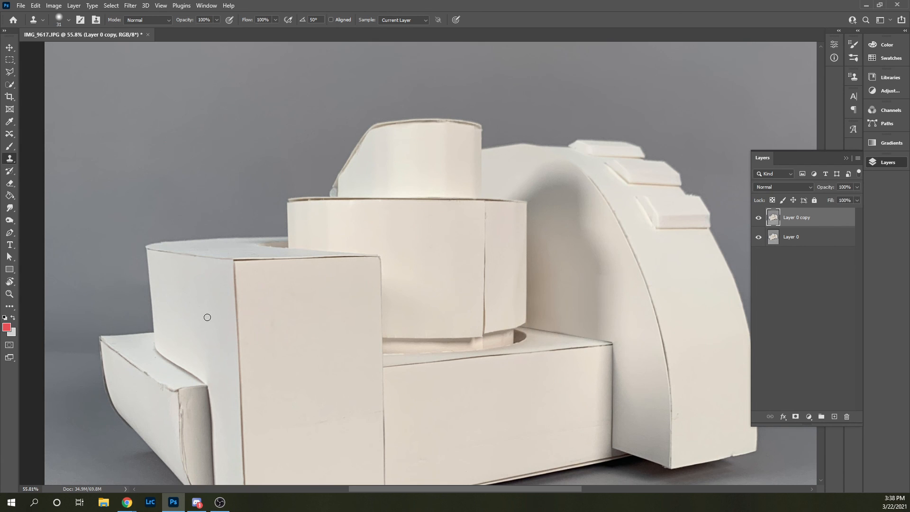
Switch to the Move tool and look over the remaining edges of the low block in front.
{"action": "left_click", "coordinate": [10, 48]}
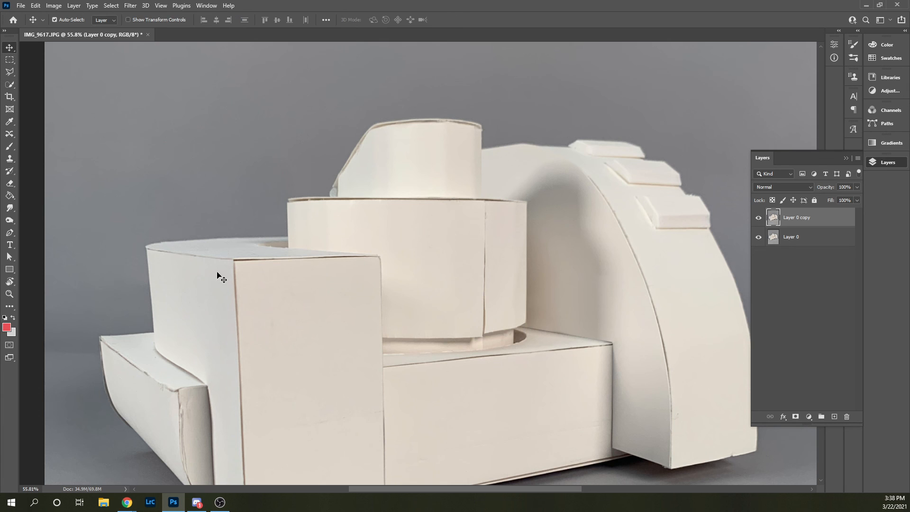
{"action": "scroll", "coordinate": [509, 314], "scroll_direction": "down", "scroll_amount": 1}
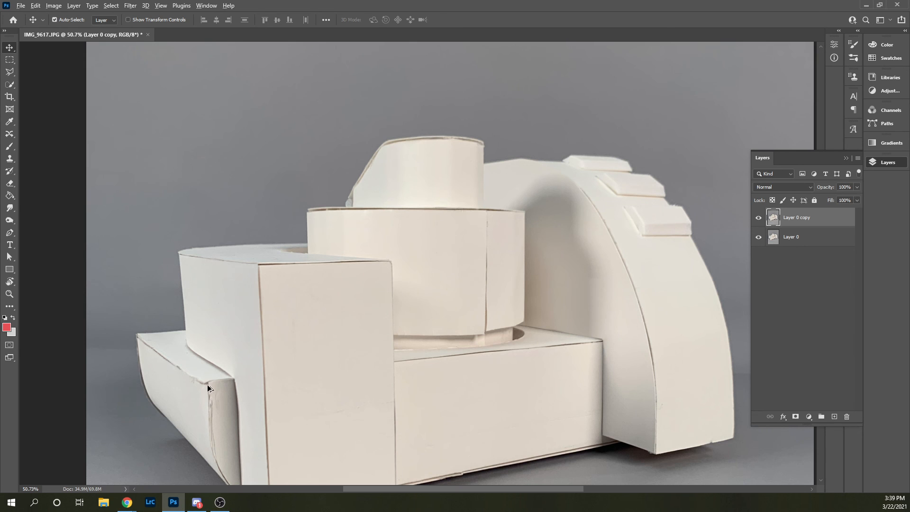
{"action": "scroll", "coordinate": [207, 389], "scroll_direction": "up", "scroll_amount": 3}
{"action": "scroll", "coordinate": [138, 386], "scroll_direction": "down", "scroll_amount": 3}
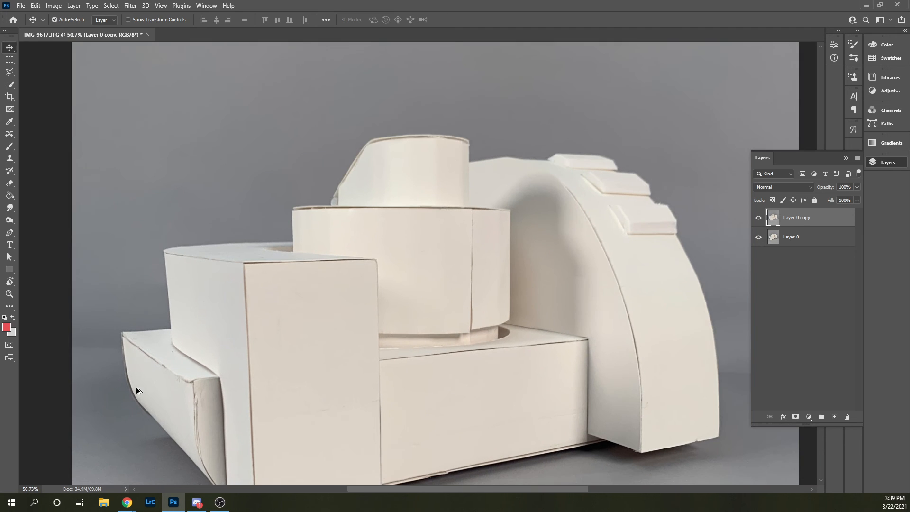